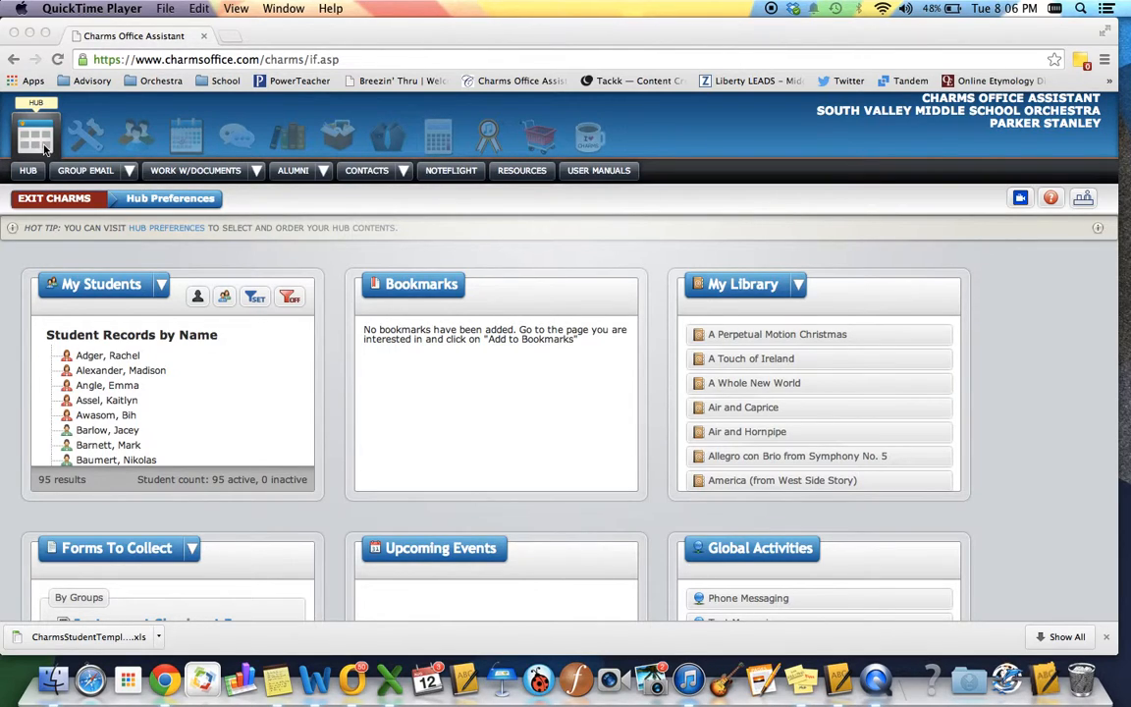
Open the student Import Wizard and download the CharmsStudentTemplate Excel file.
left_click(132, 142)
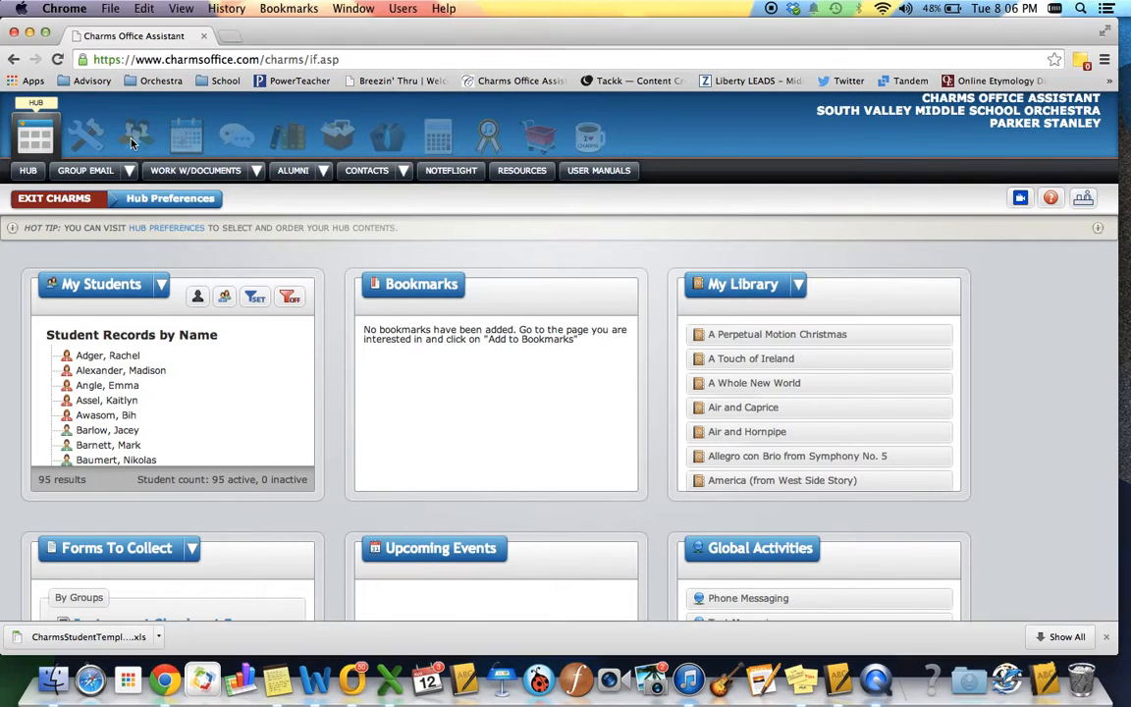
left_click(133, 142)
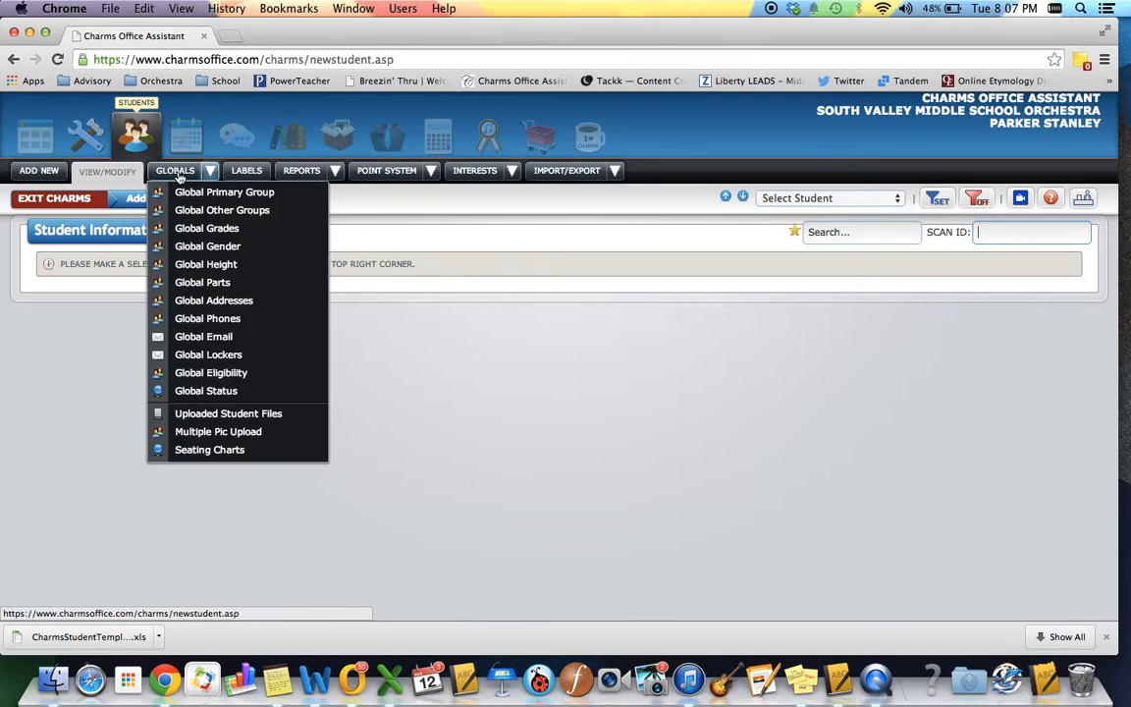
mouse_move(330, 183)
mouse_move(546, 171)
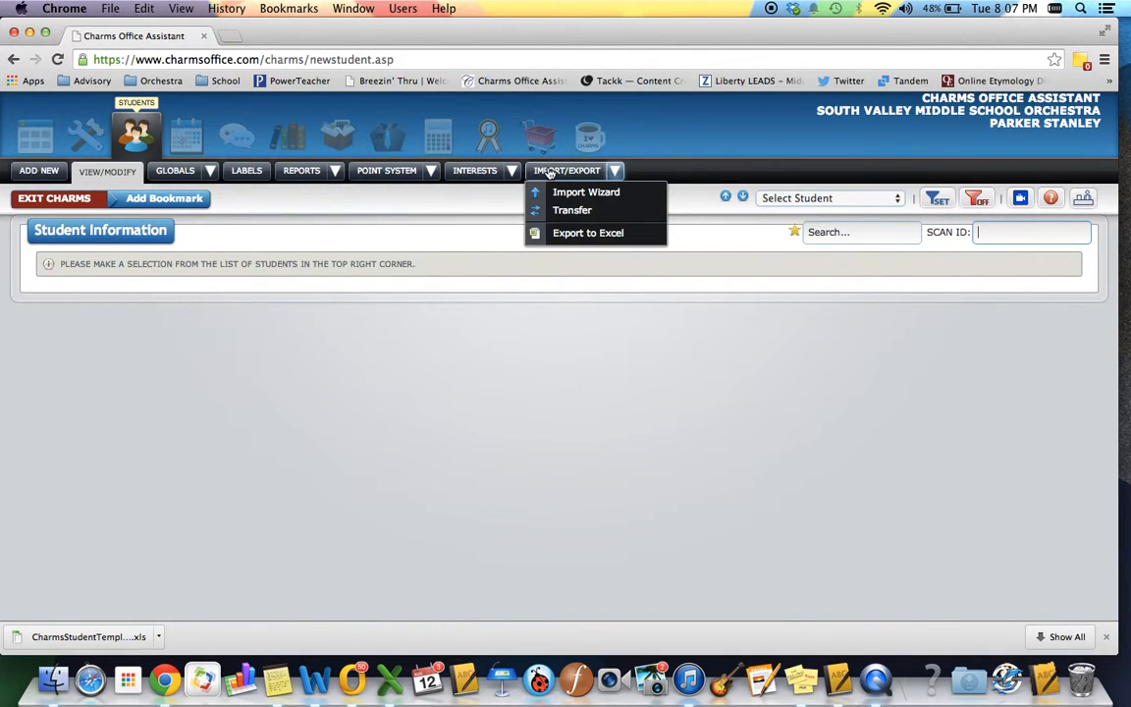
left_click(545, 192)
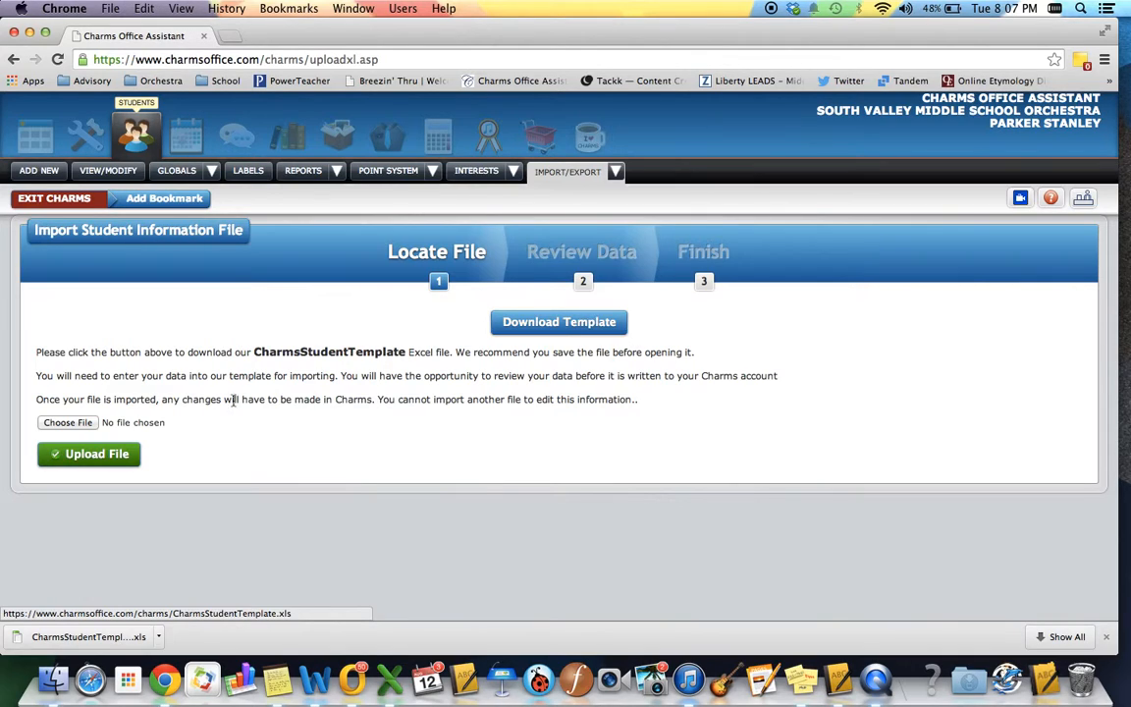
left_click(528, 324)
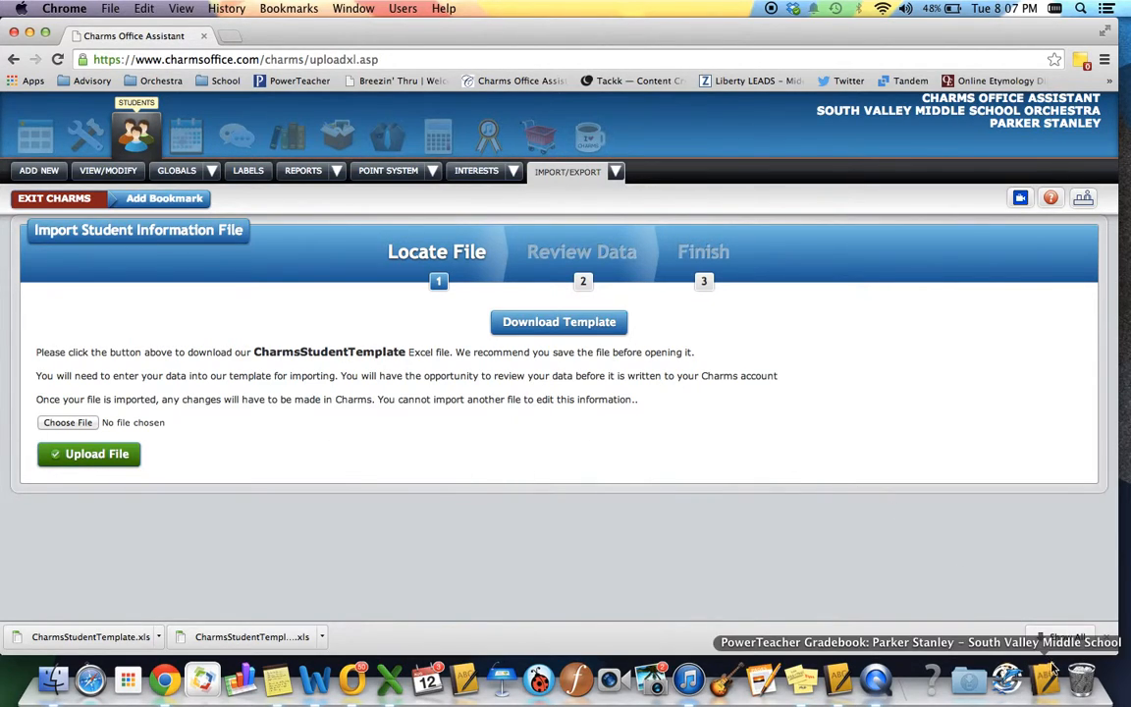
left_click(975, 682)
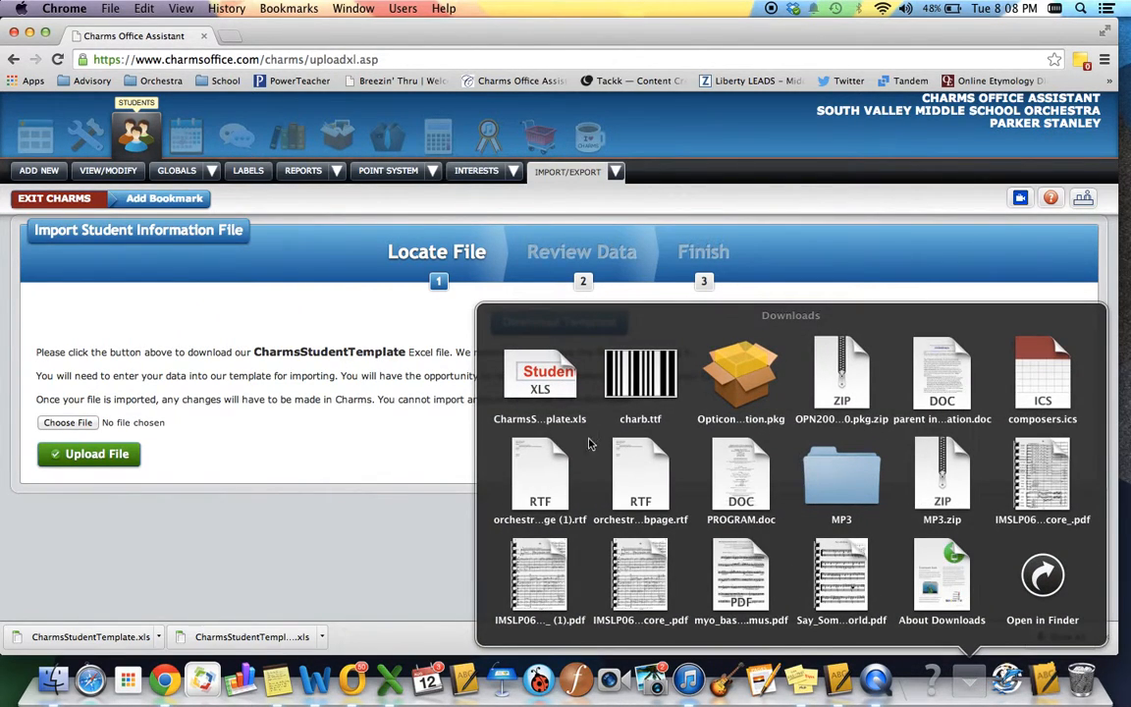
left_click(1039, 587)
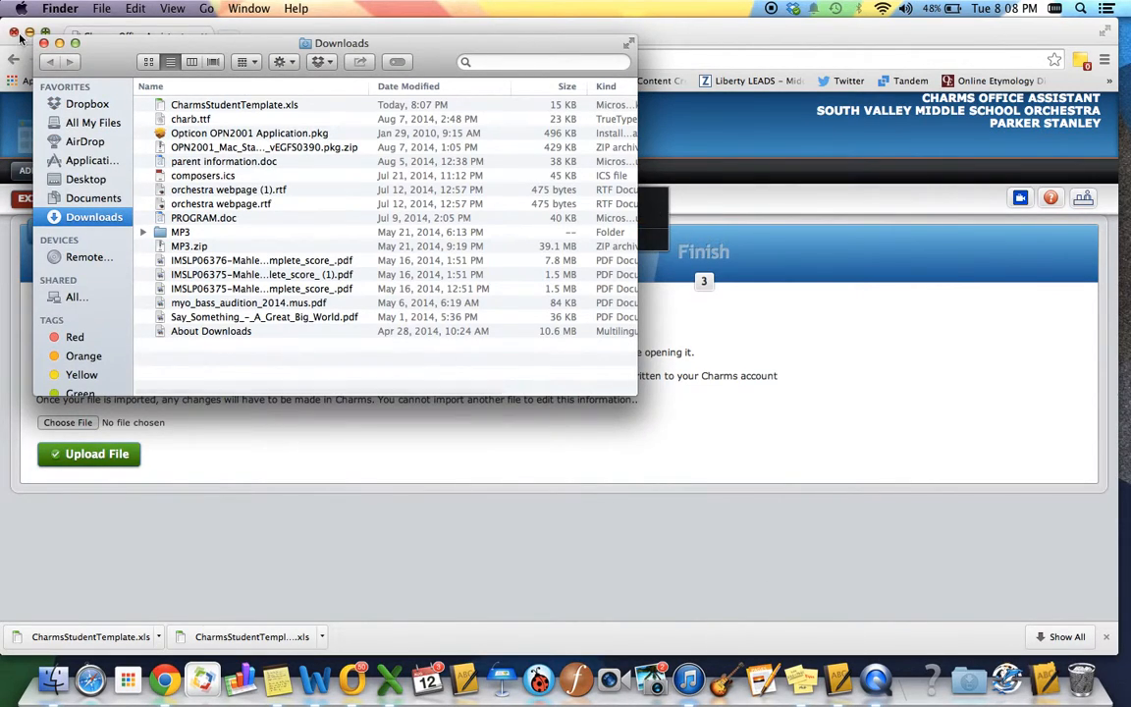
left_click(44, 44)
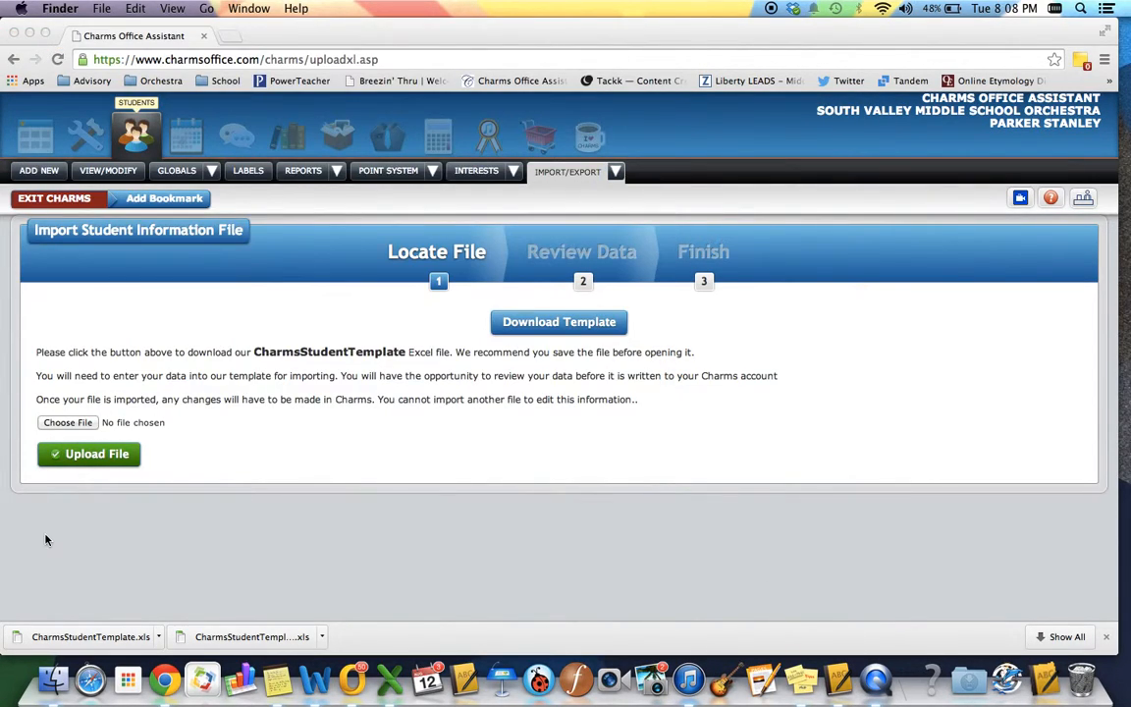
Open CharmsStudentTemplate.xls from the Downloads folder in Excel and view its first columns, starting at Student ID.
left_click(51, 684)
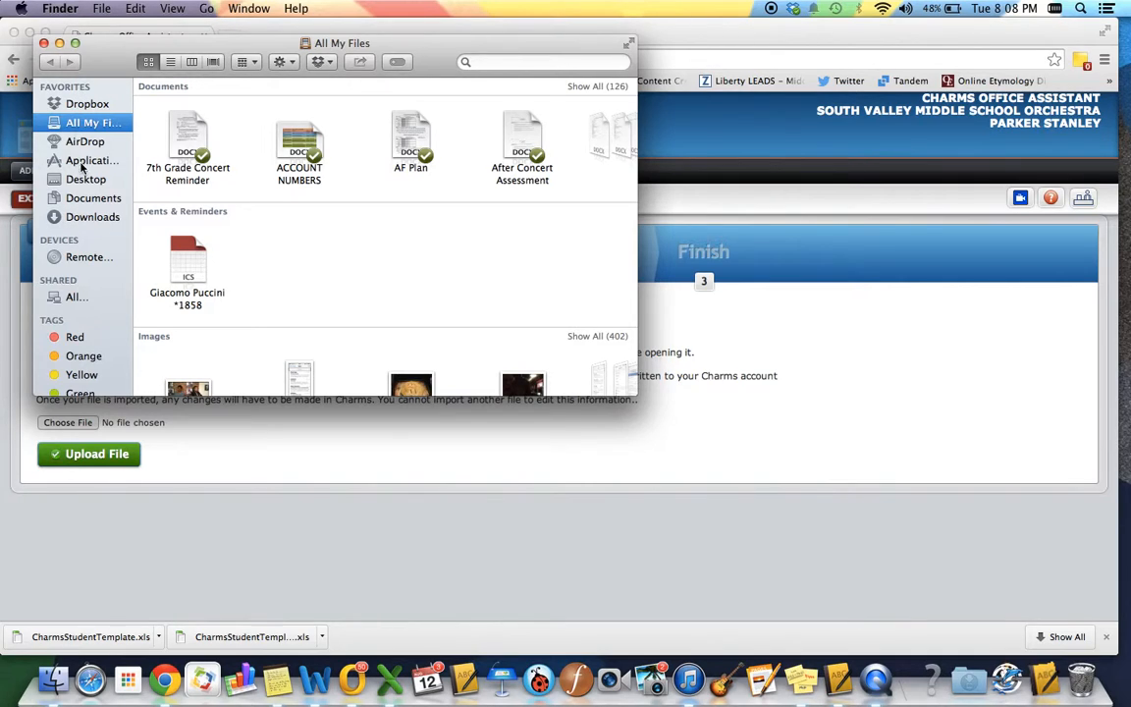
left_click(81, 218)
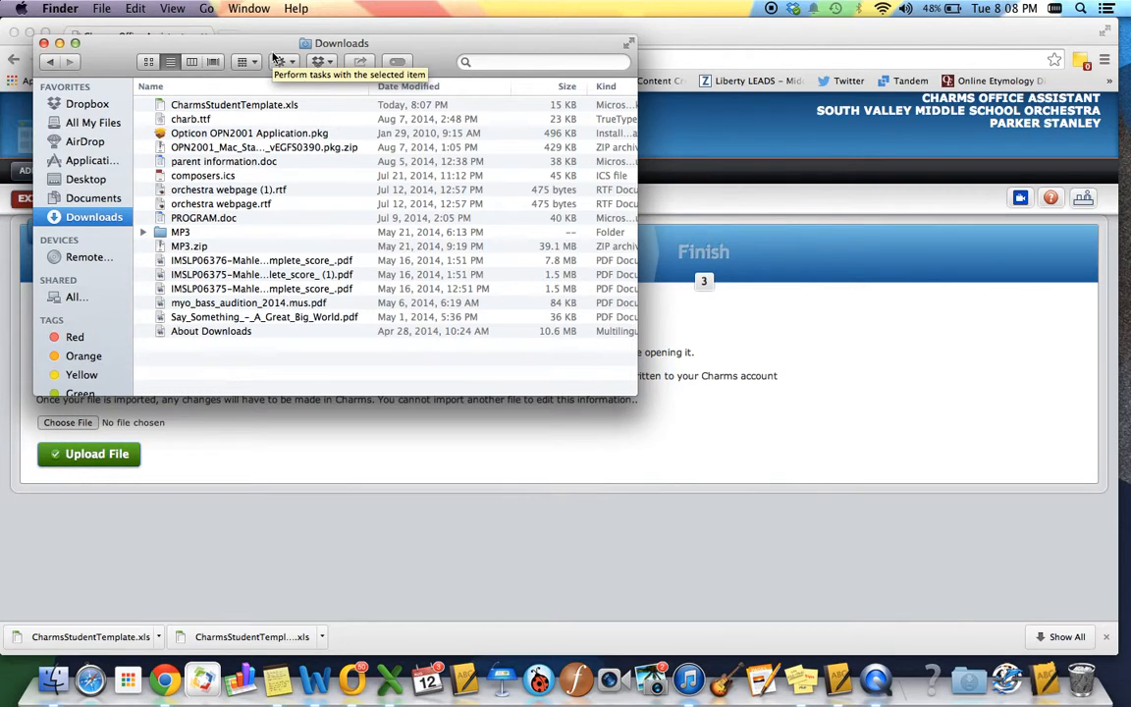
double_click(206, 107)
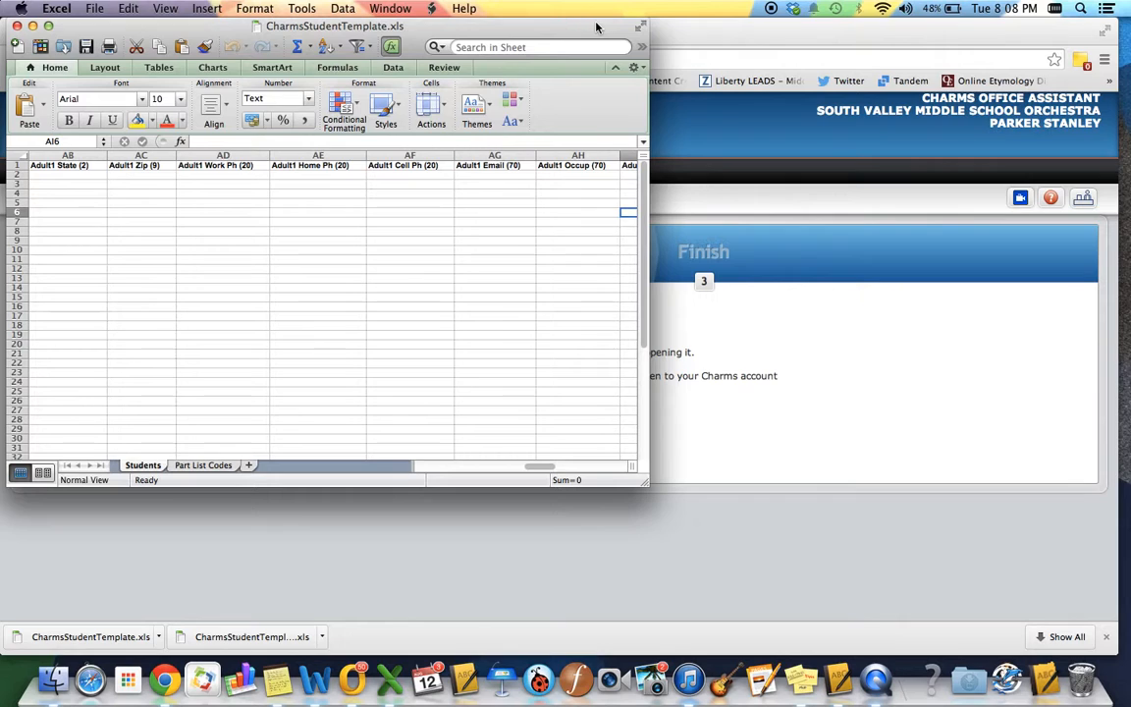
left_click_drag(596, 22, 778, 24)
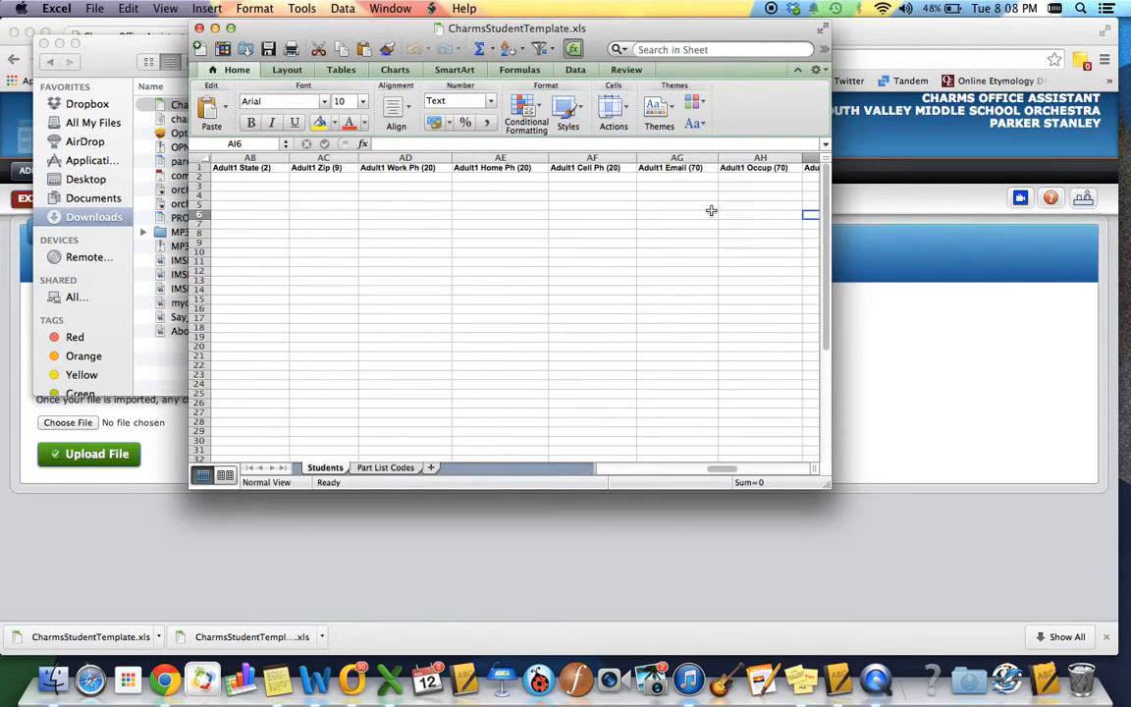
scroll(710, 210, "left", 15)
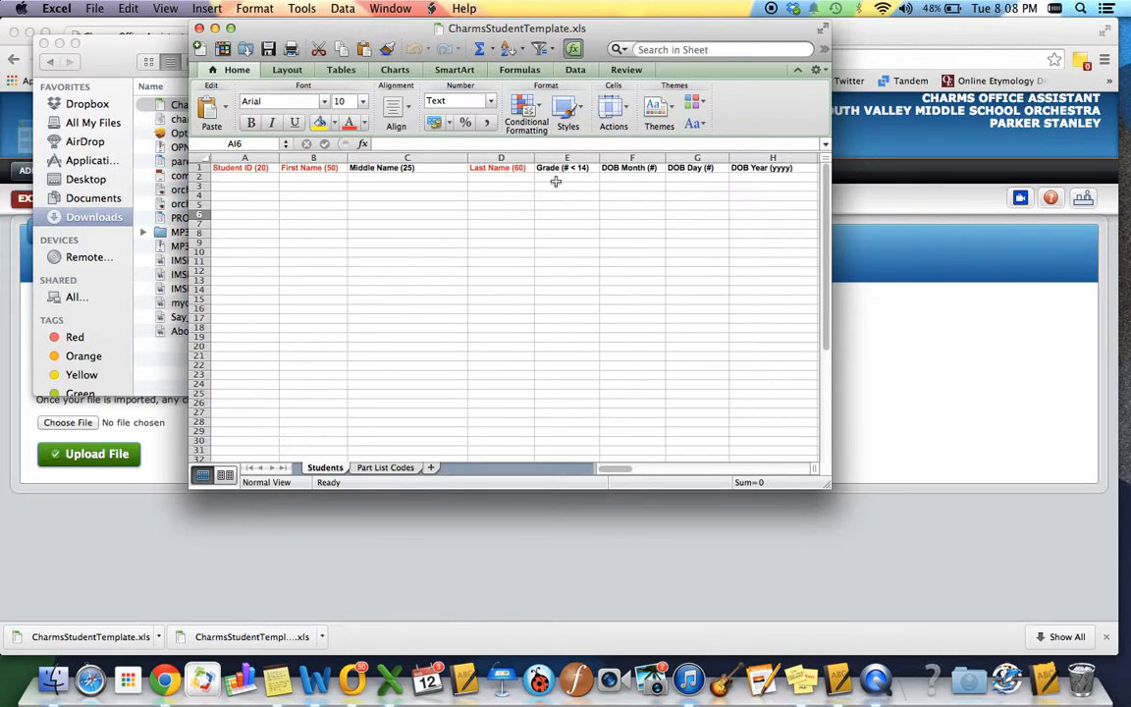
Clear the desktop by minimizing the template workbook and the browser and closing the Downloads window.
left_click(216, 29)
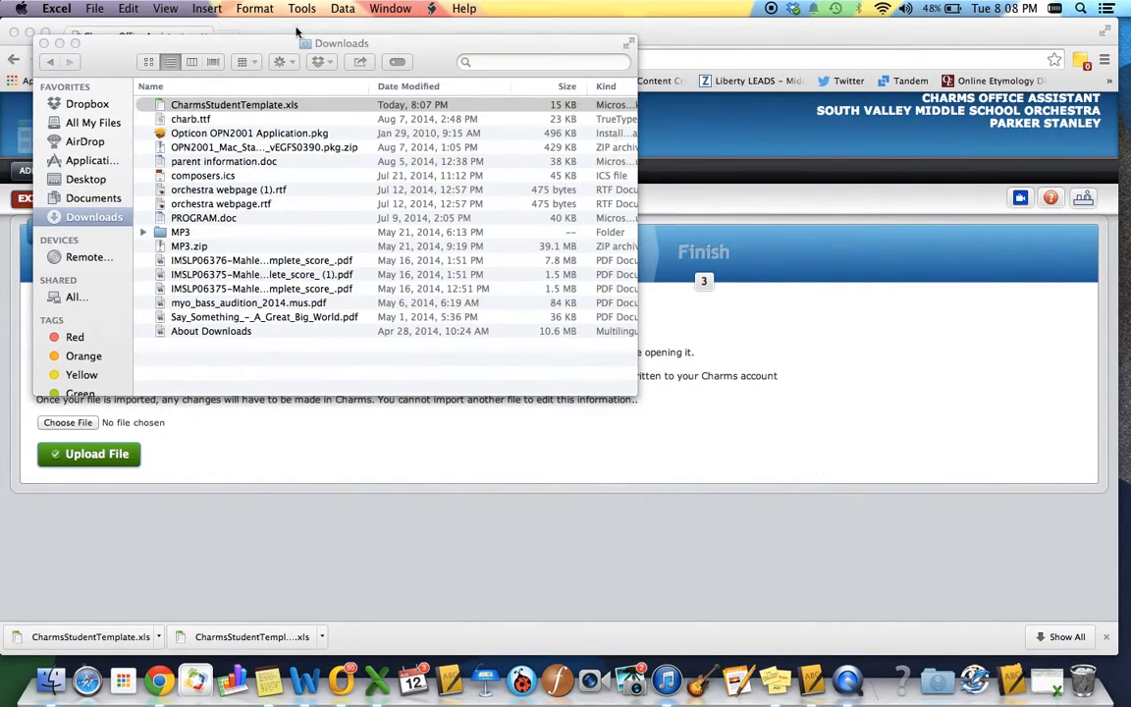
left_click(279, 47)
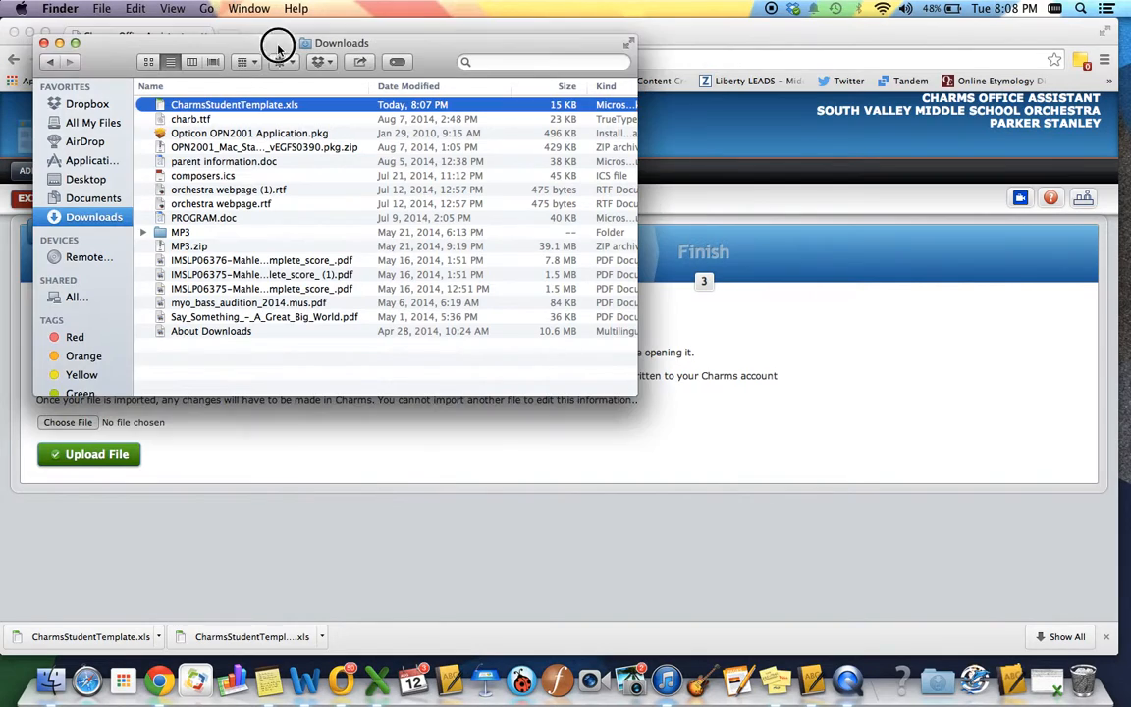
left_click(43, 43)
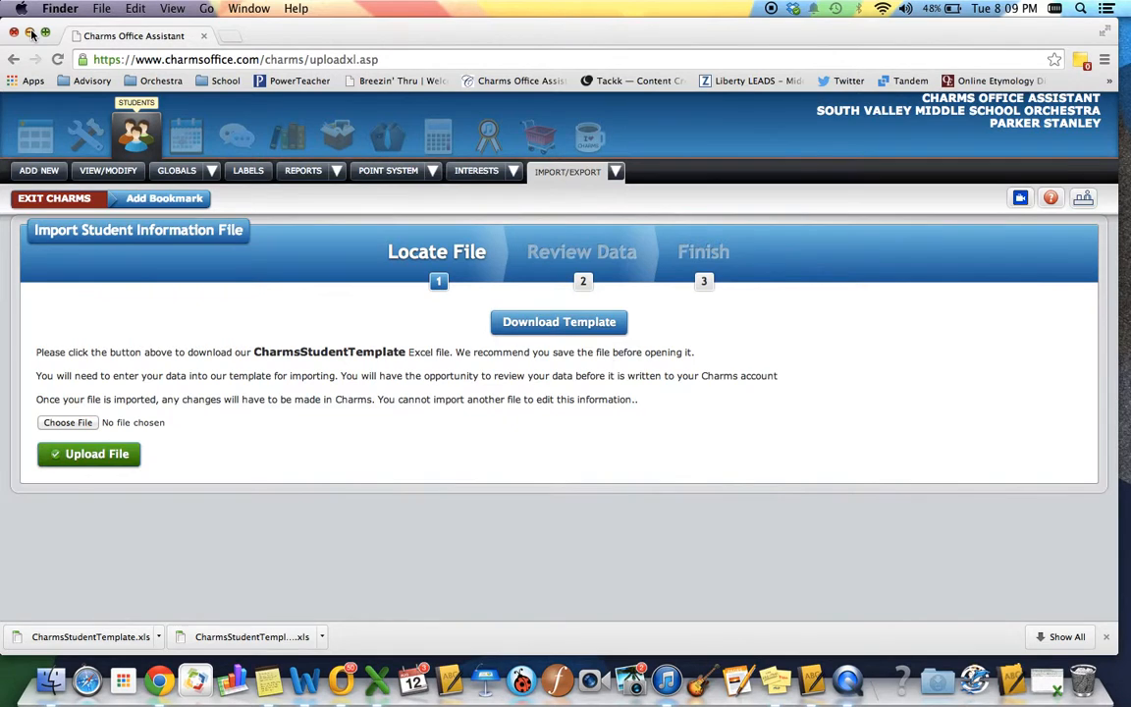
left_click(30, 34)
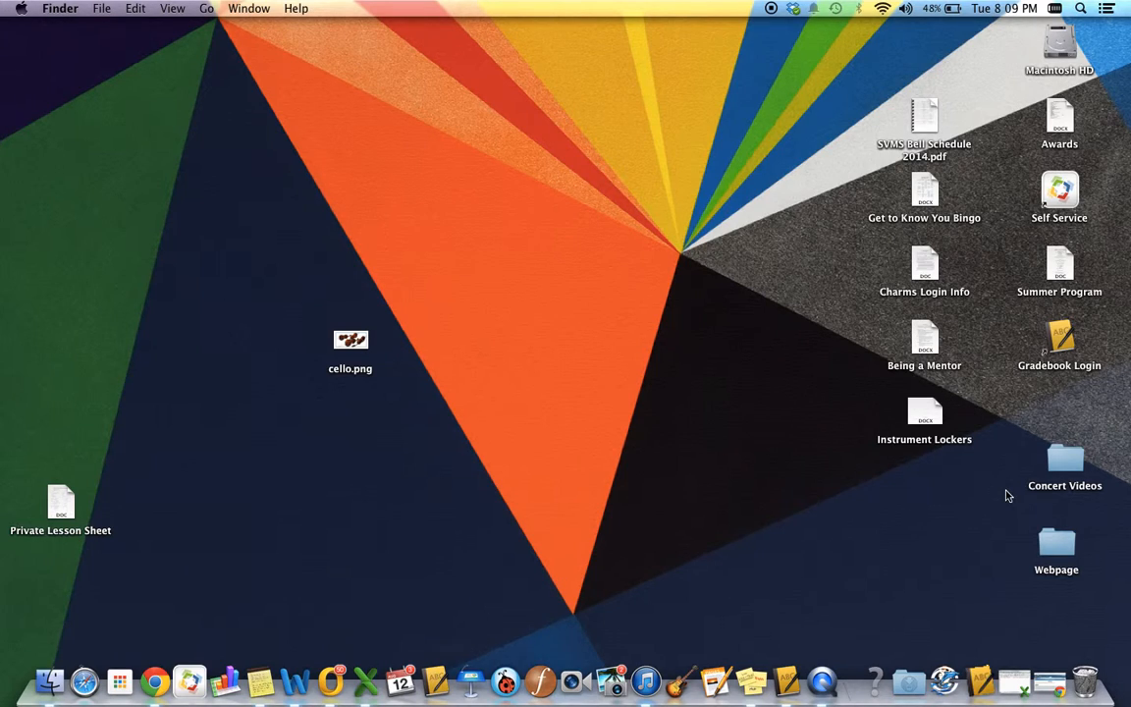
Switch to PowerTeacher Gradebook, show its list of reports and widen the class sidebar so the full class names fit.
left_click(977, 679)
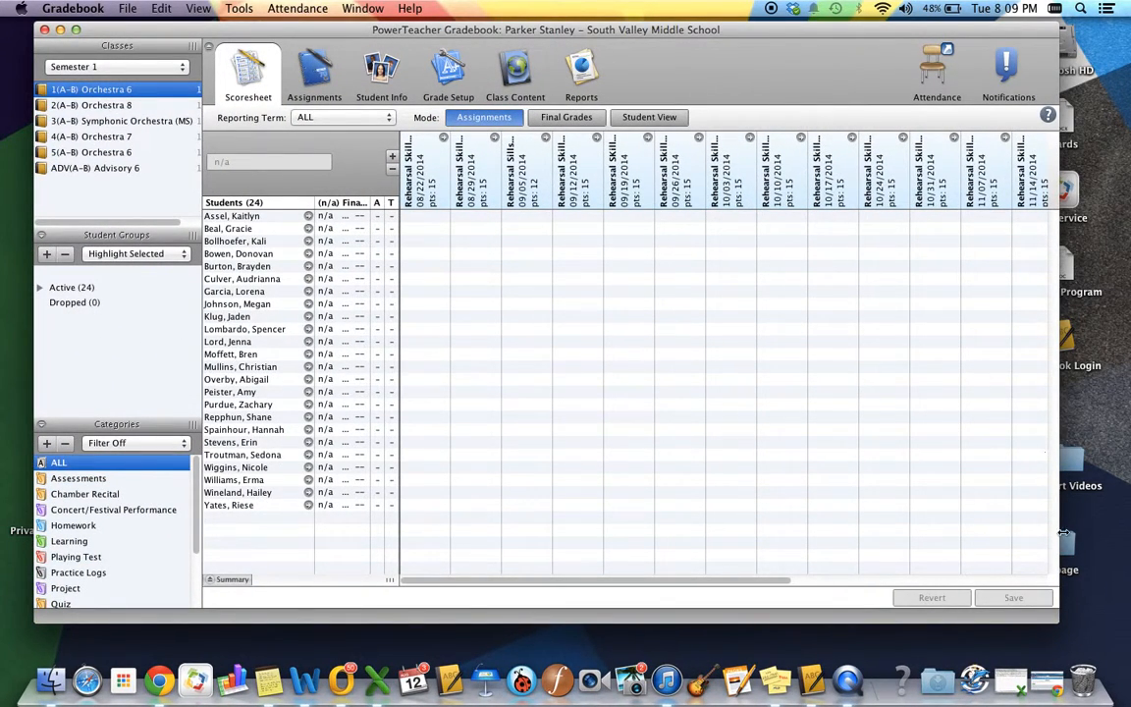
left_click_drag(1056, 621, 643, 594)
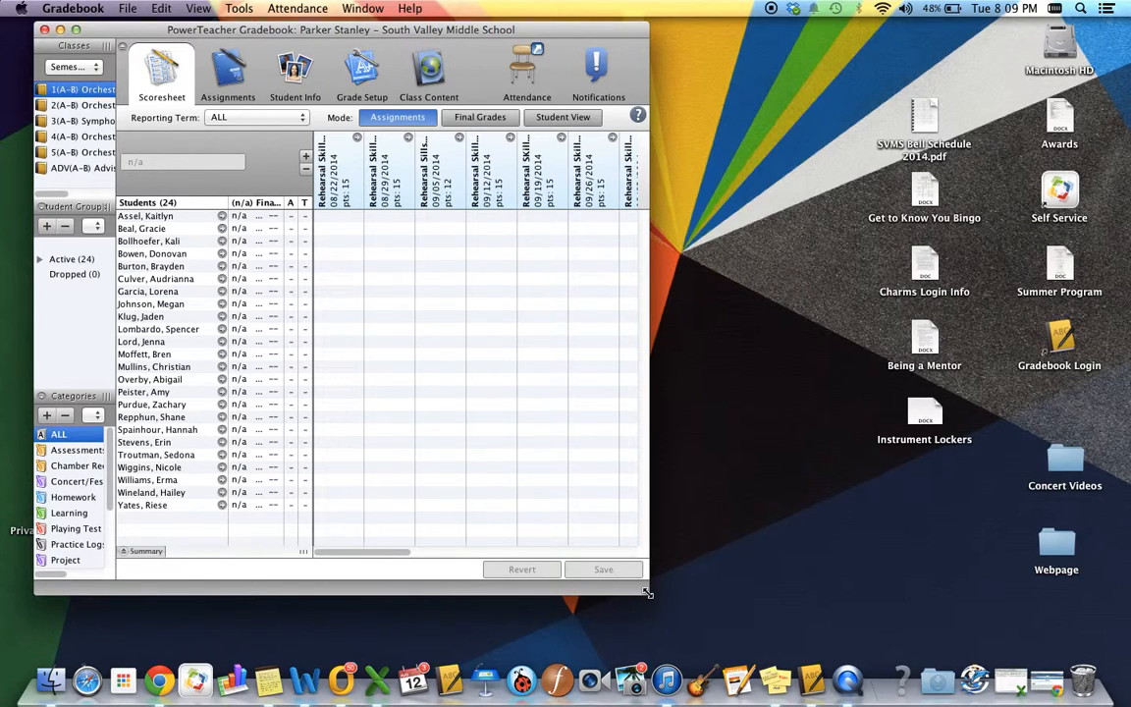
left_click_drag(647, 592, 1057, 620)
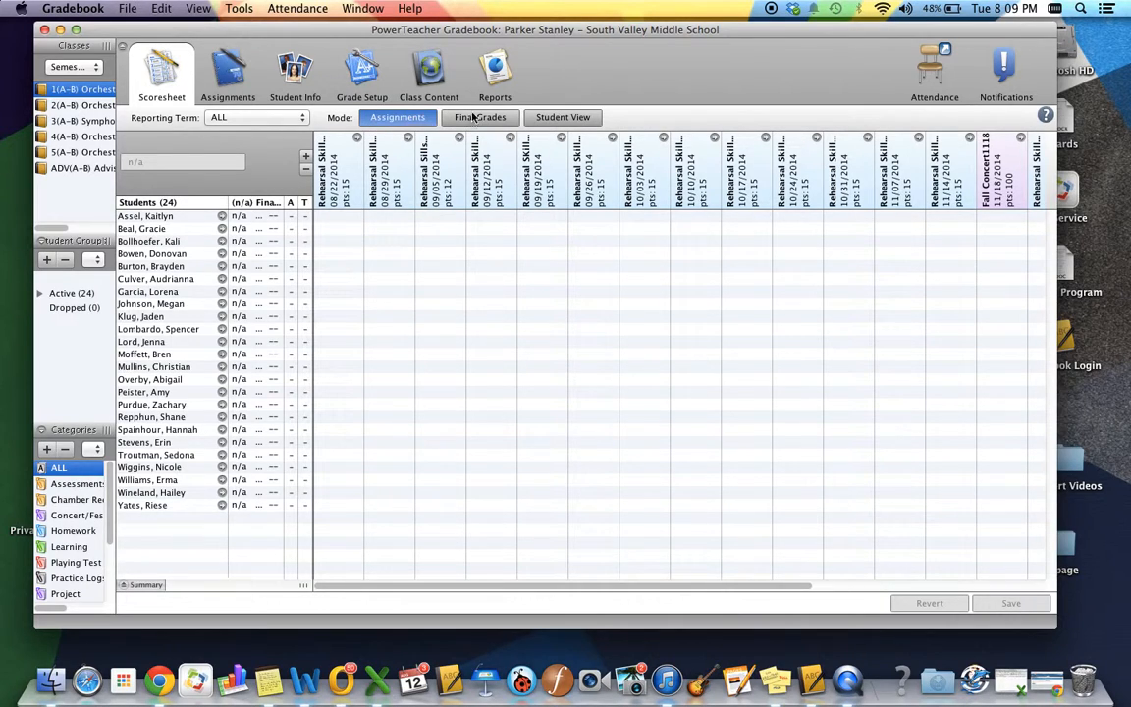
left_click(495, 71)
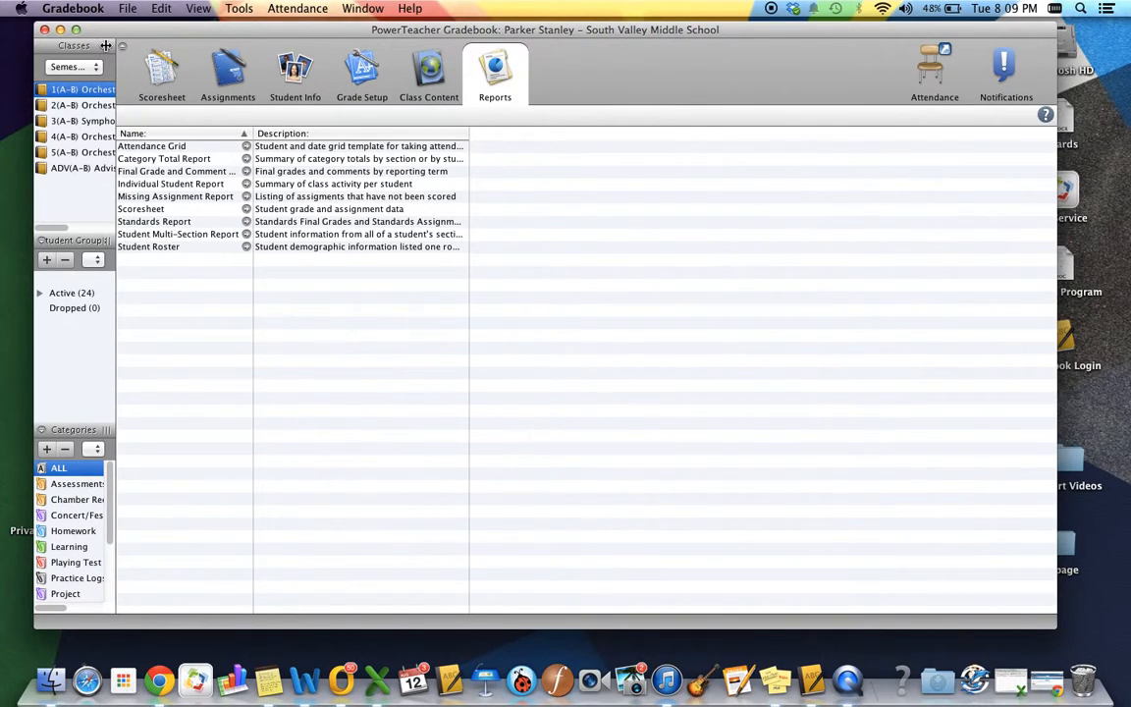
left_click_drag(108, 46, 201, 39)
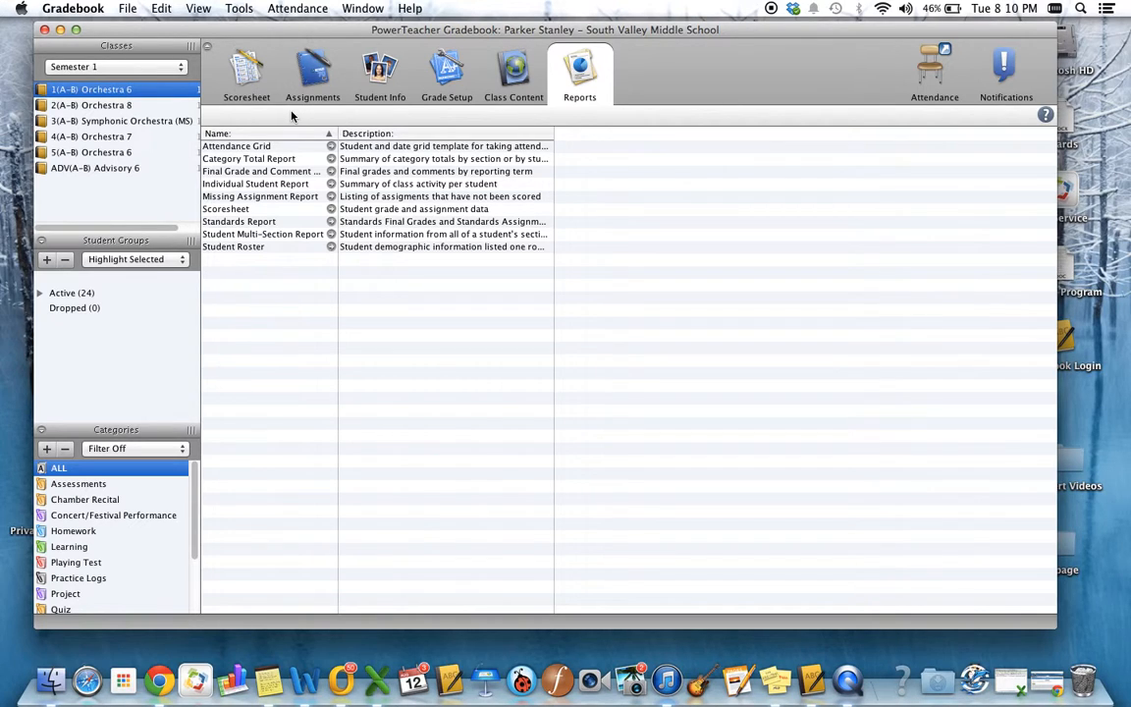
Run the Student Roster report as a CSV export including Grade Level, open it in Excel and widen the name and number columns.
left_click(331, 246)
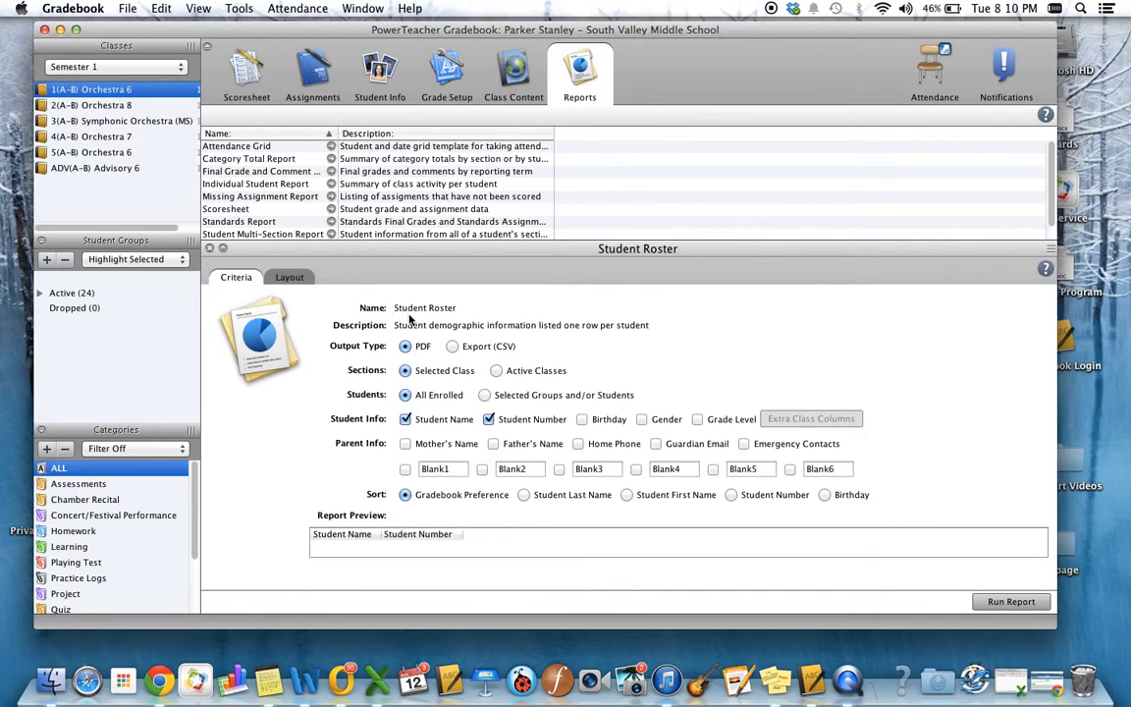
left_click(451, 346)
left_click(698, 420)
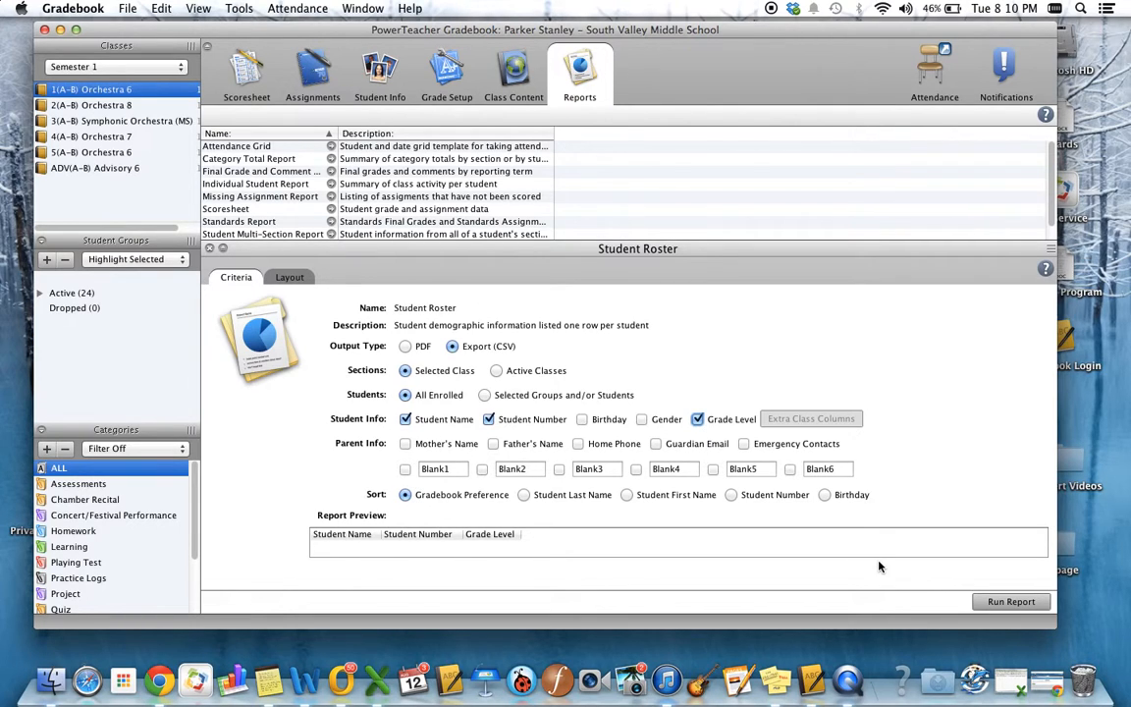
left_click(1009, 602)
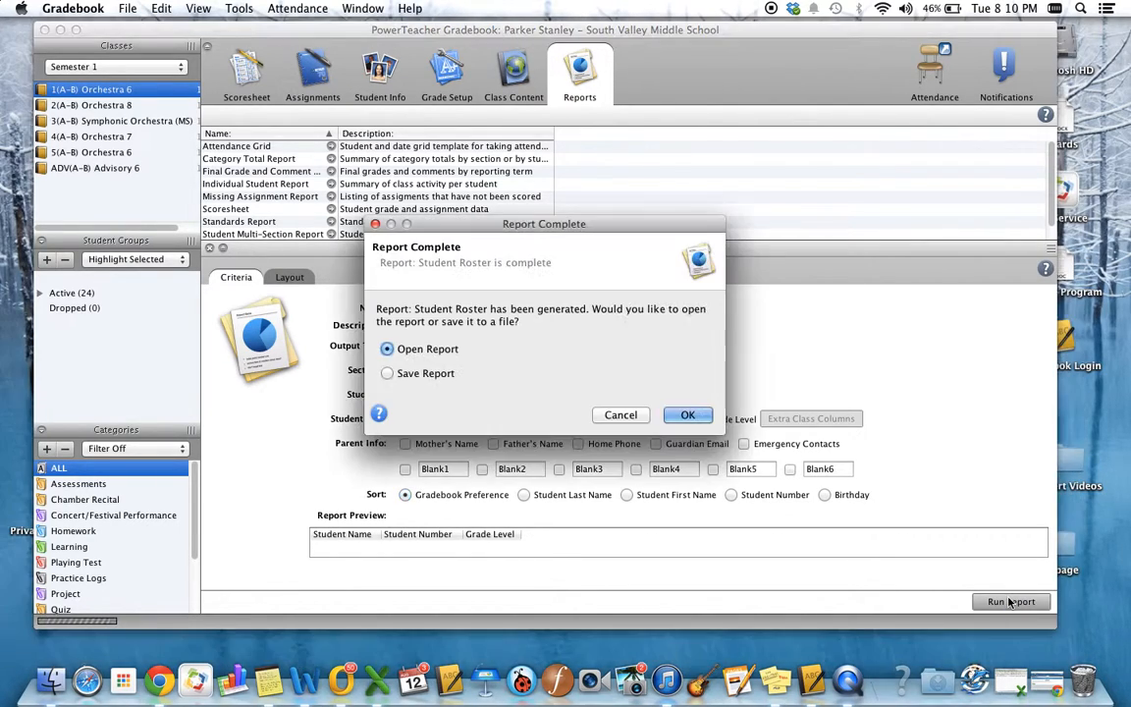
left_click(688, 415)
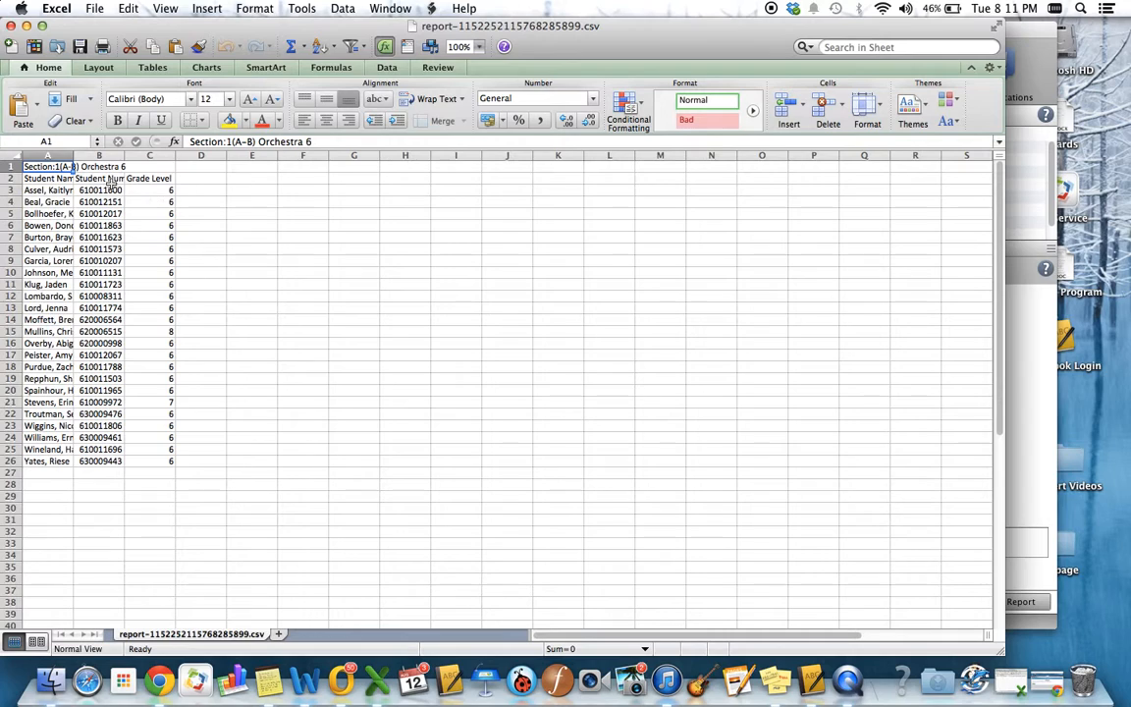
left_click_drag(74, 157, 295, 165)
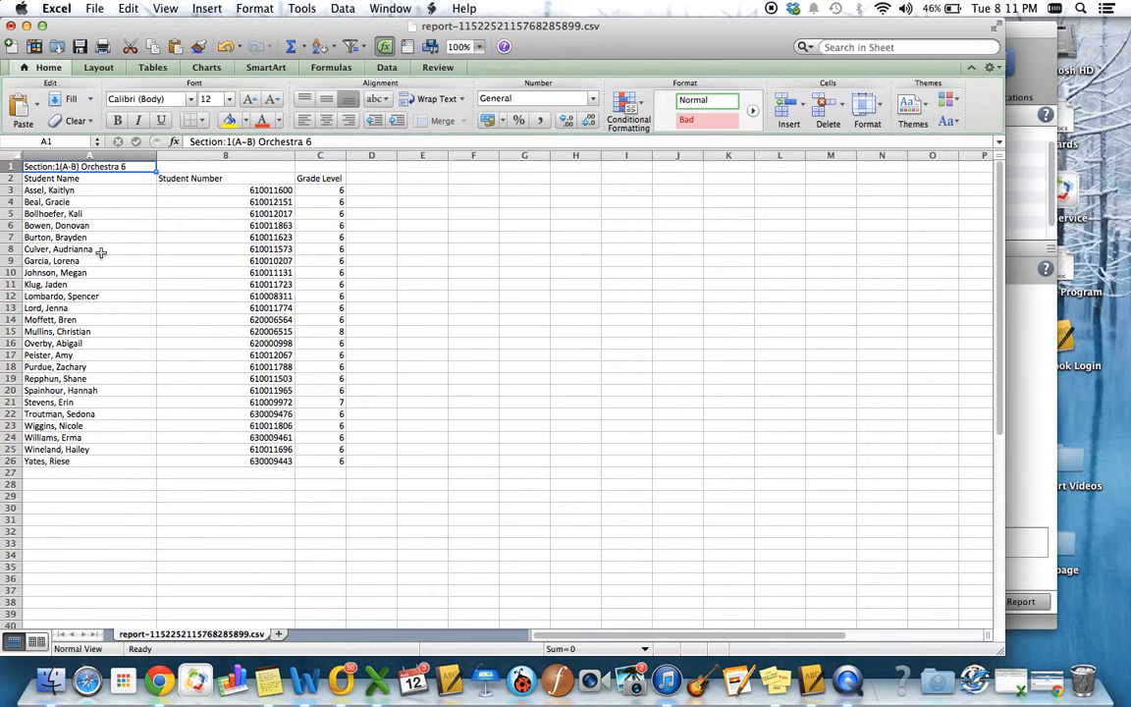
Check the column headings of CharmsStudentTemplate.xls against the roster report, then return to the report.
key("ctrl+Up")
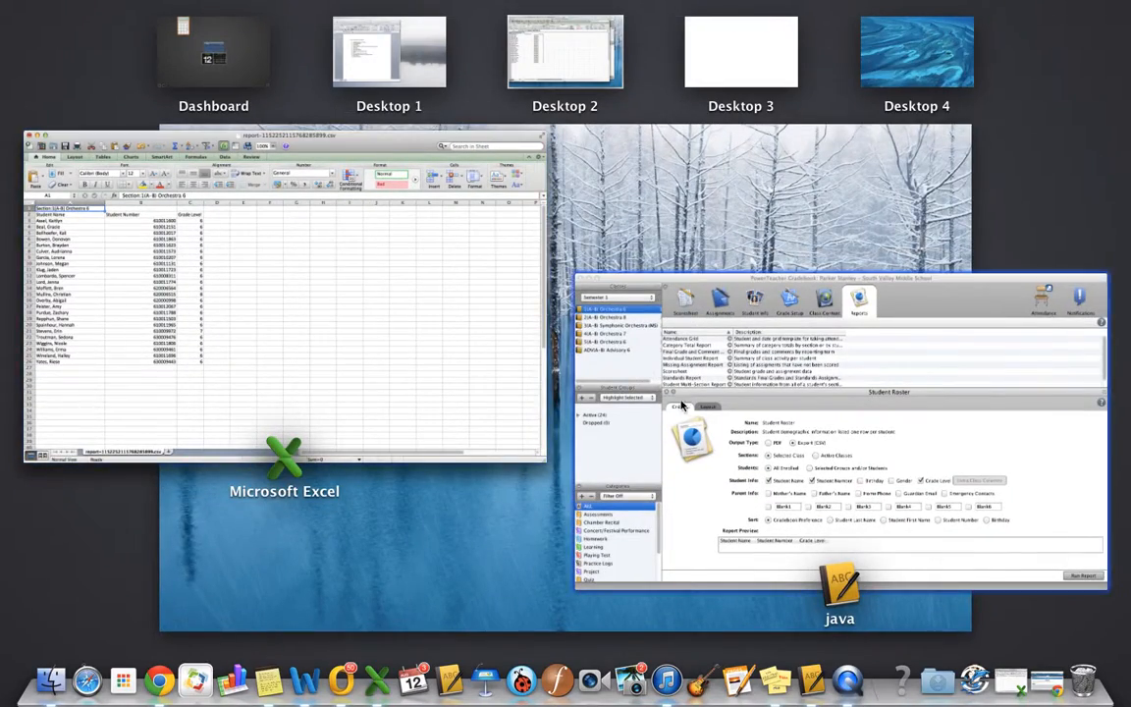
left_click(678, 400)
left_click(1012, 680)
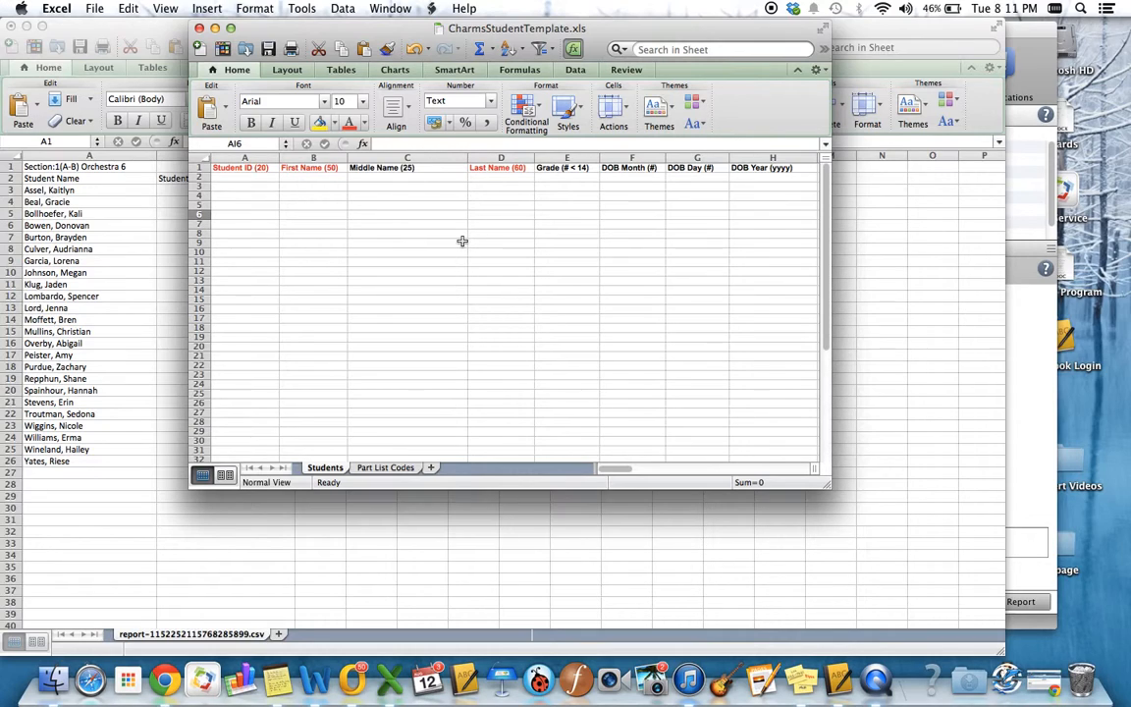
left_click(215, 28)
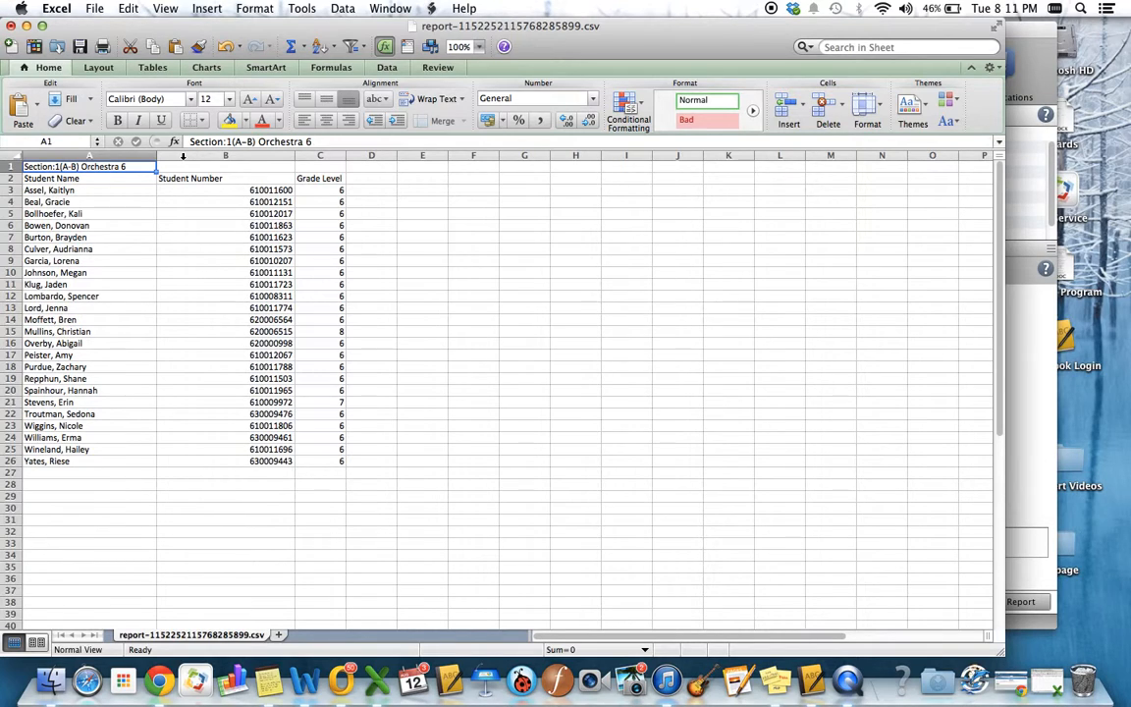
Insert an empty column after Student Name and split the names in A3:A26 at the comma into separate last-name and first-name columns.
right_click(182, 156)
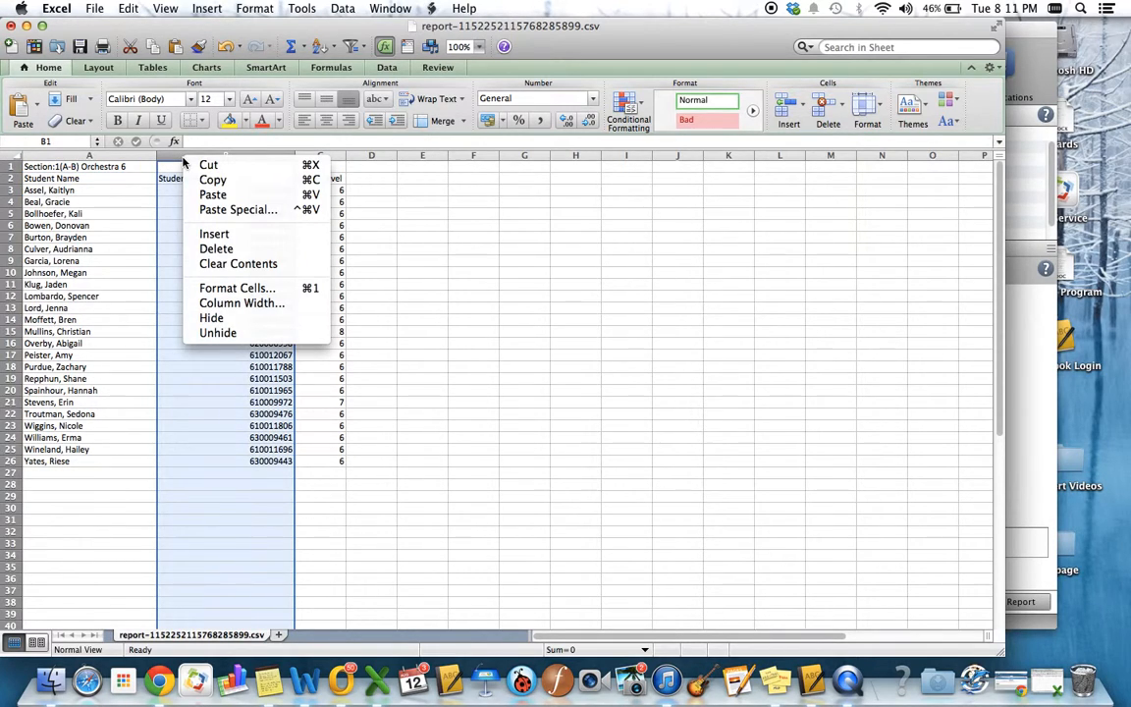
left_click(211, 238)
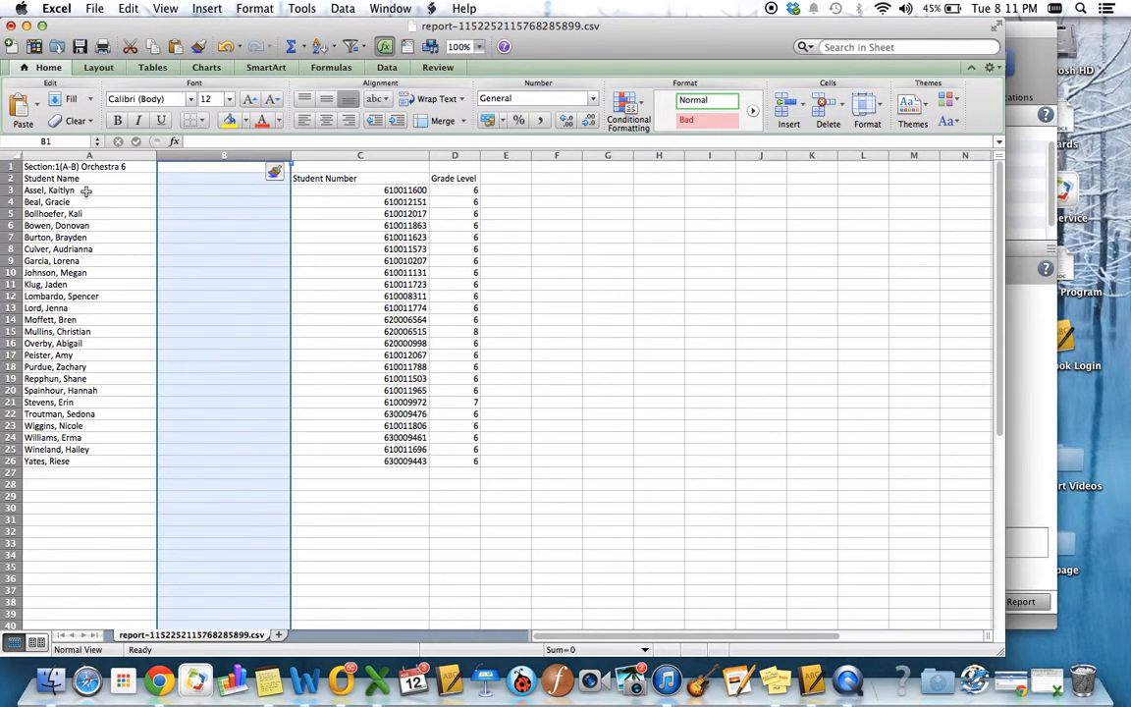
left_click_drag(68, 190, 54, 462)
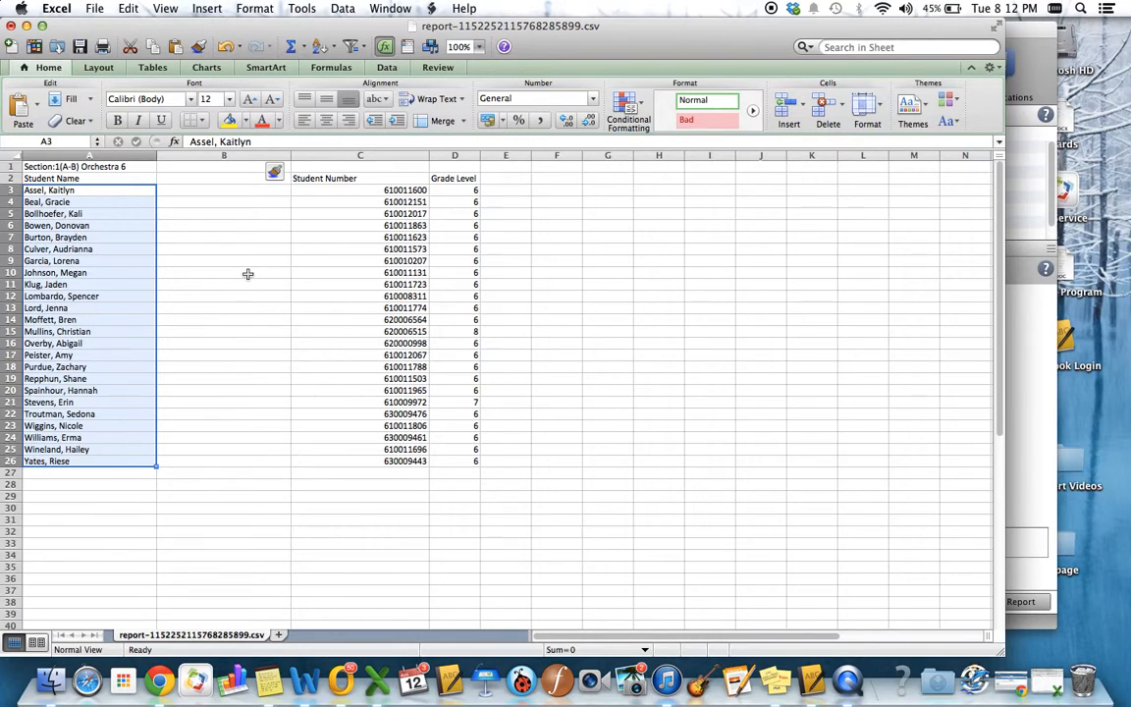
left_click(343, 8)
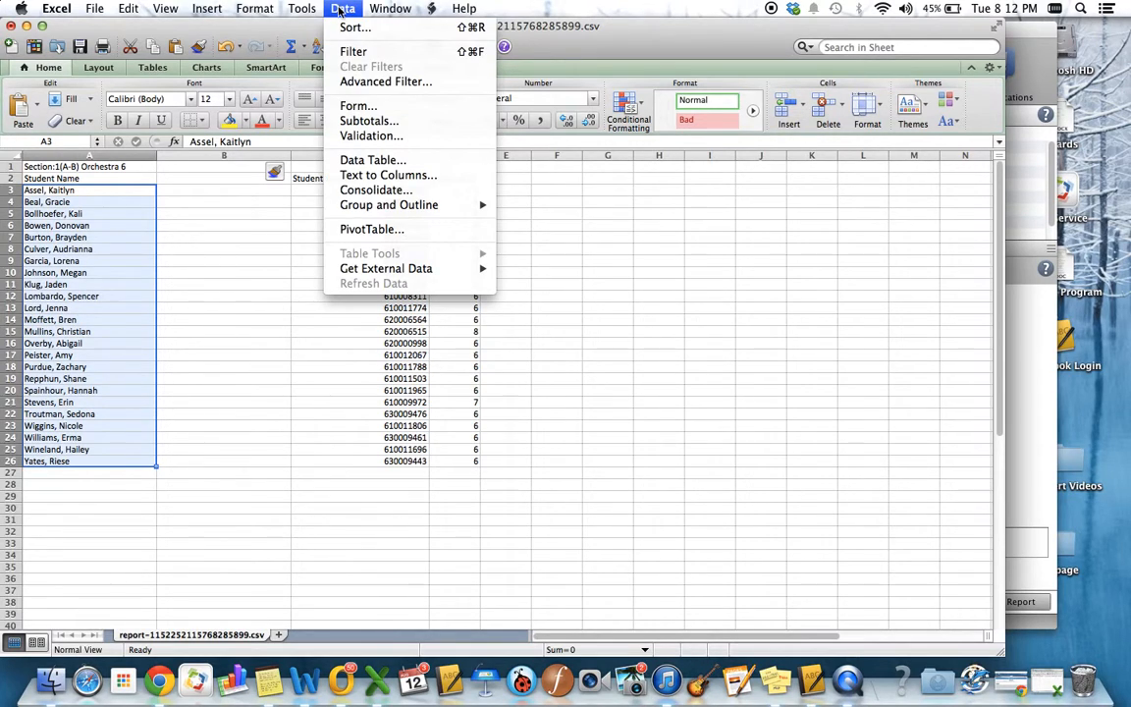
left_click(385, 175)
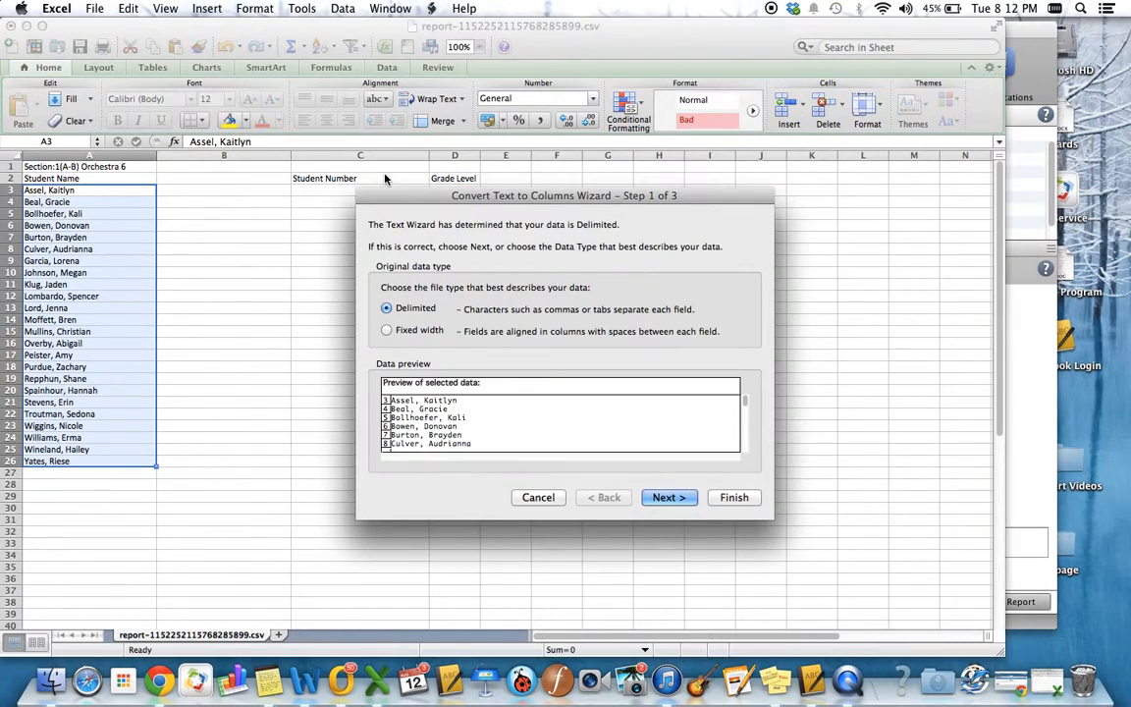
left_click(668, 497)
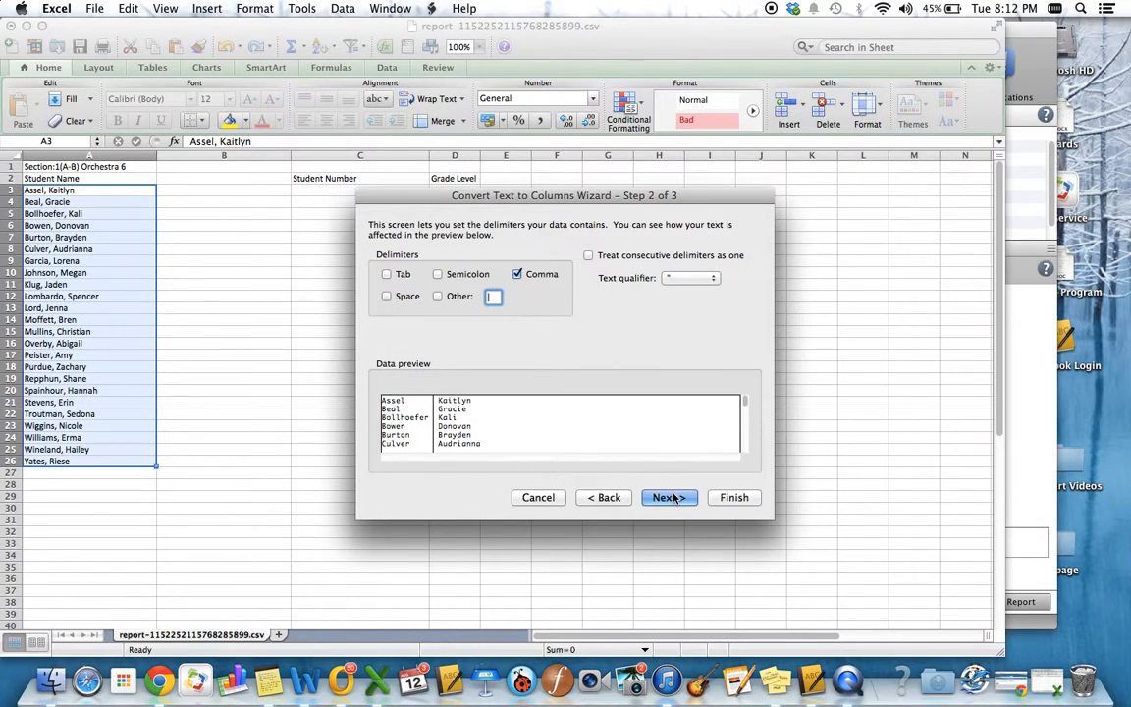
left_click(386, 276)
left_click(386, 274)
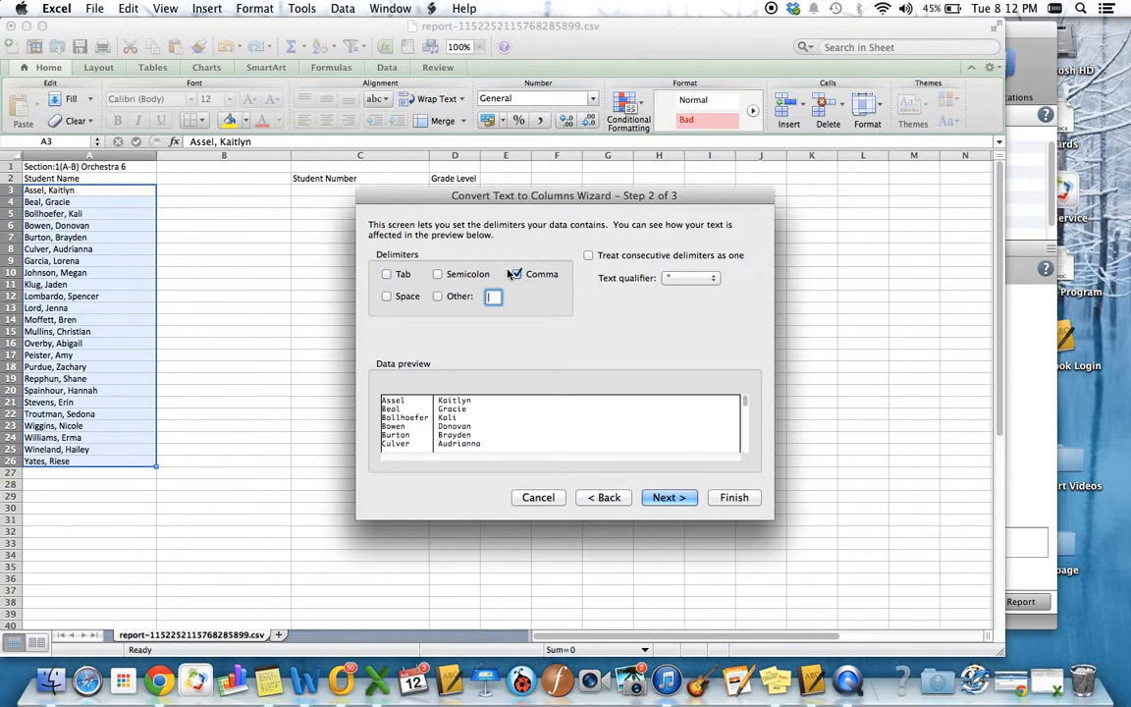
left_click(516, 275)
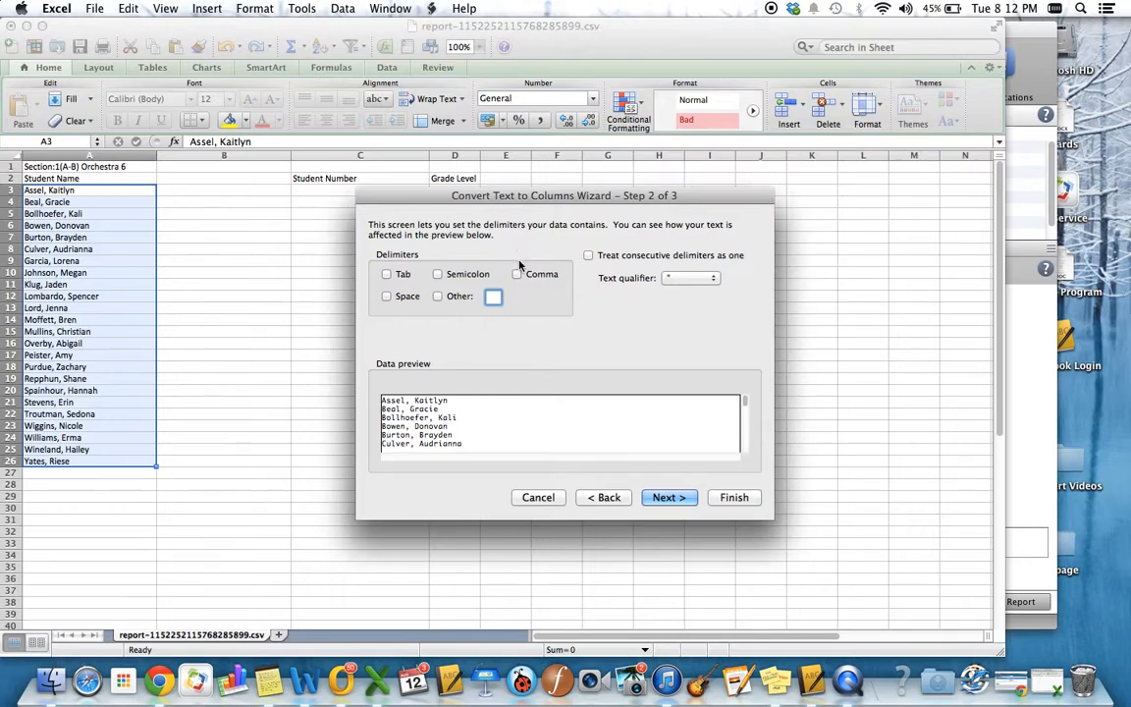
left_click(517, 274)
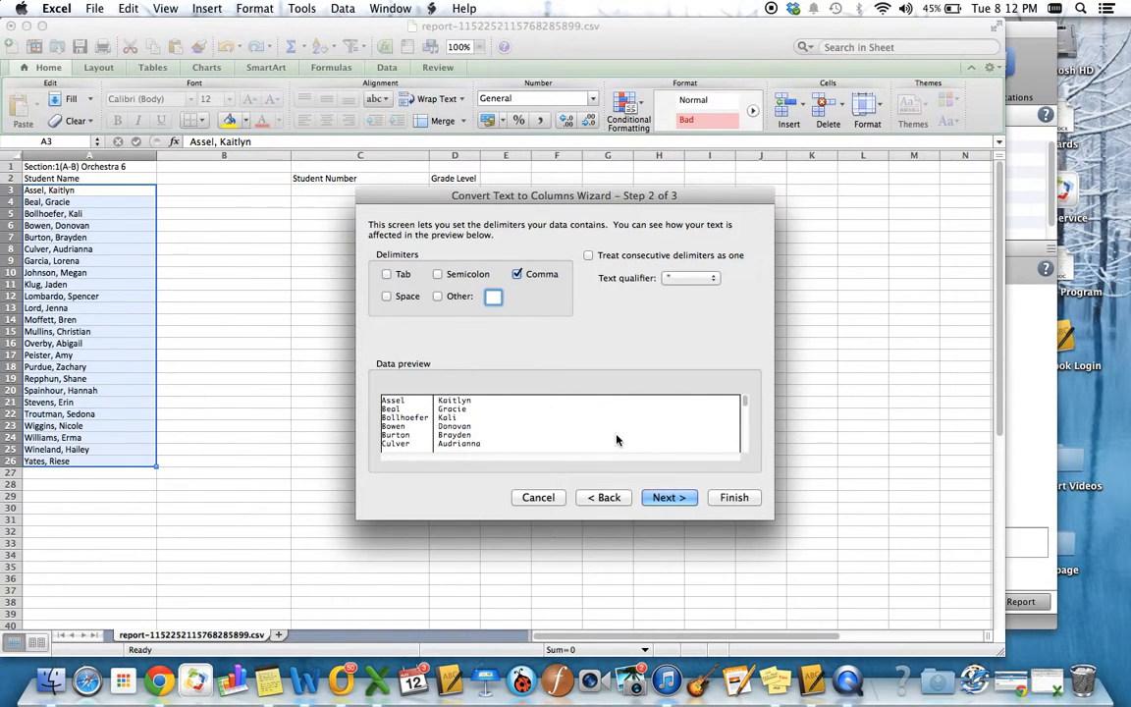
left_click(669, 496)
left_click(718, 498)
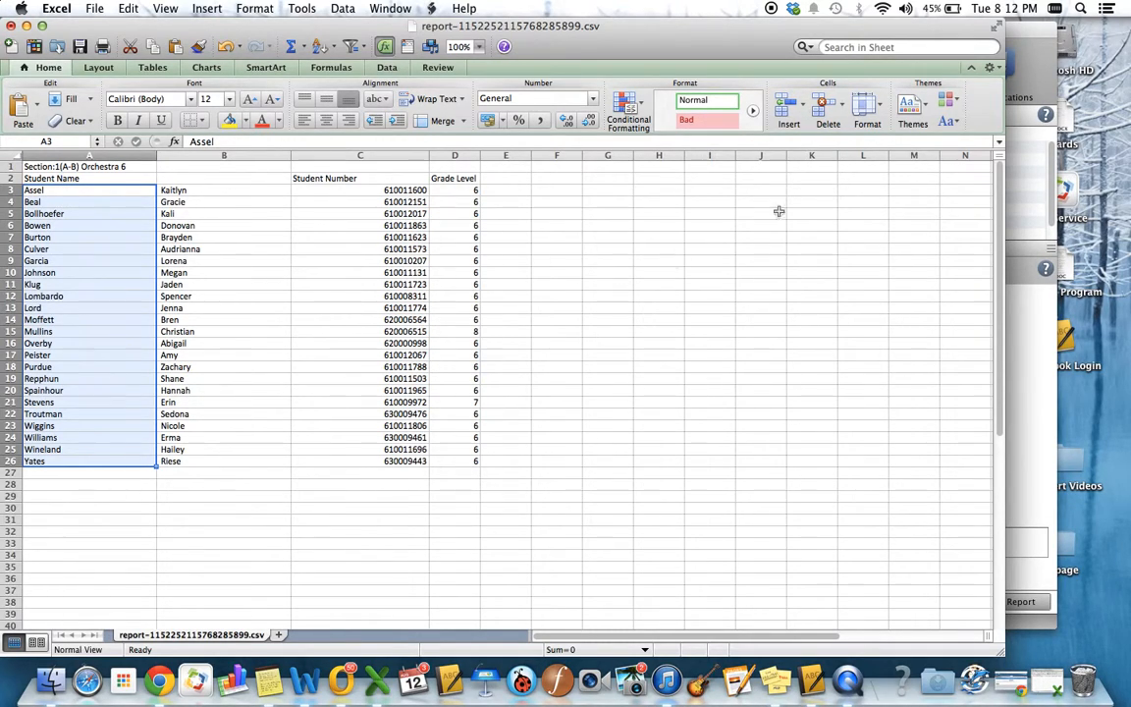
Copy the student numbers in C3:C26 of the roster report.
left_click(369, 192)
left_click_drag(368, 191, 420, 461)
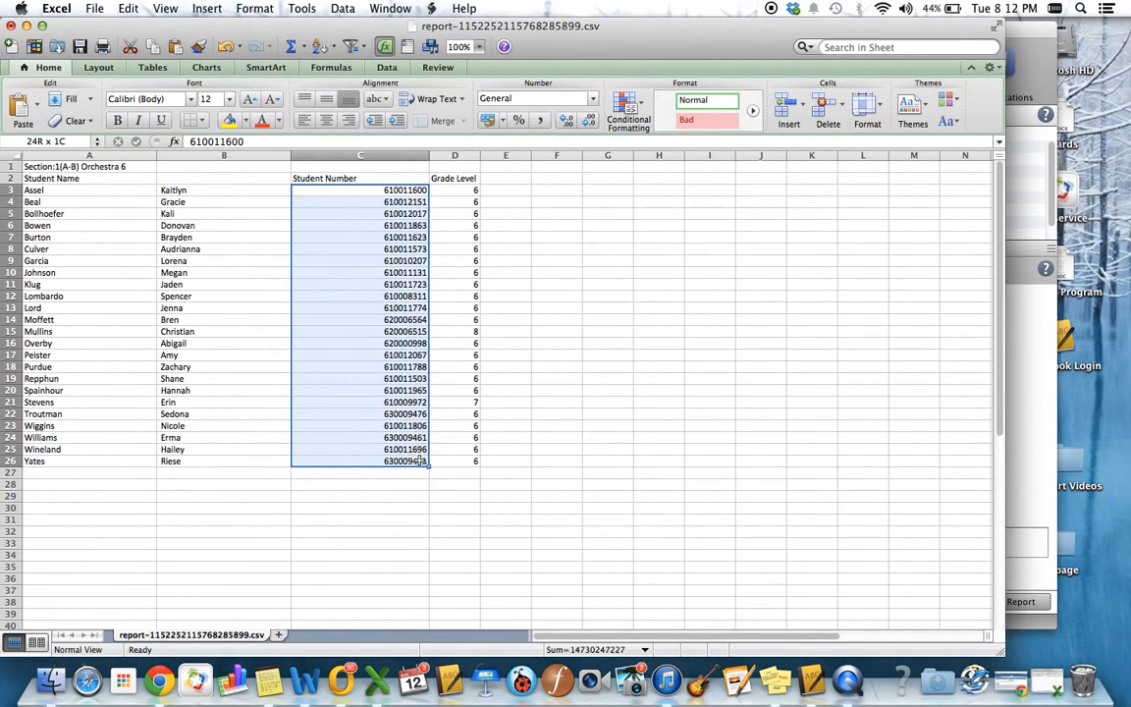
left_click(118, 8)
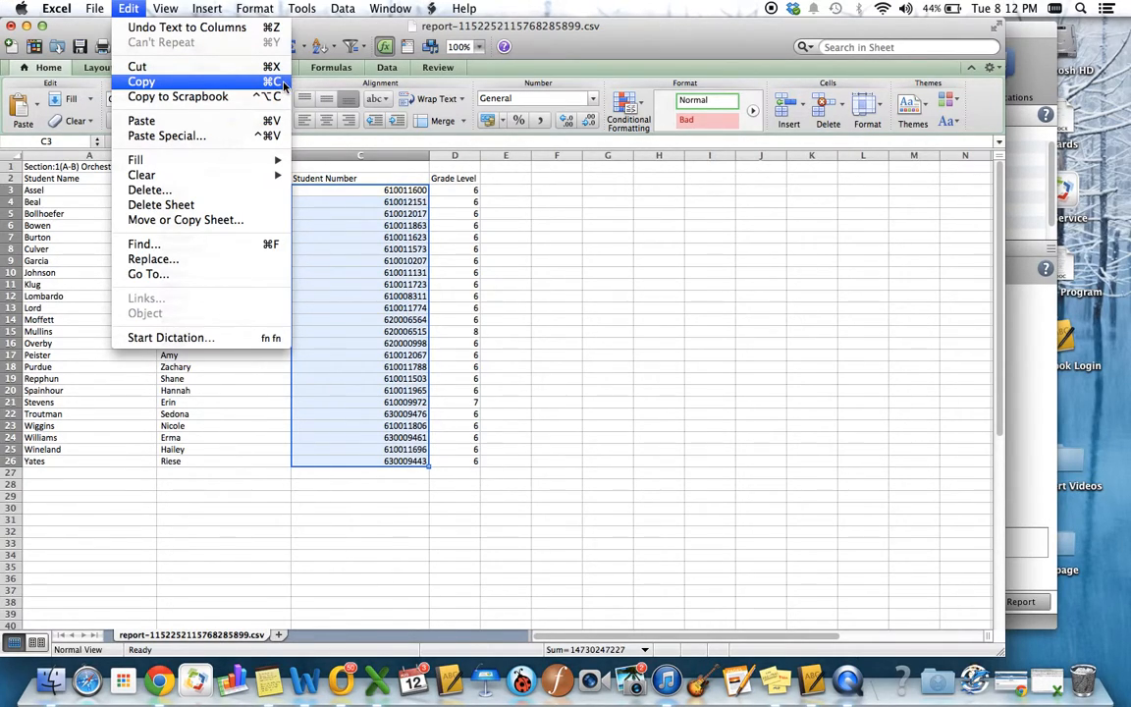
left_click(374, 191)
key("super+c")
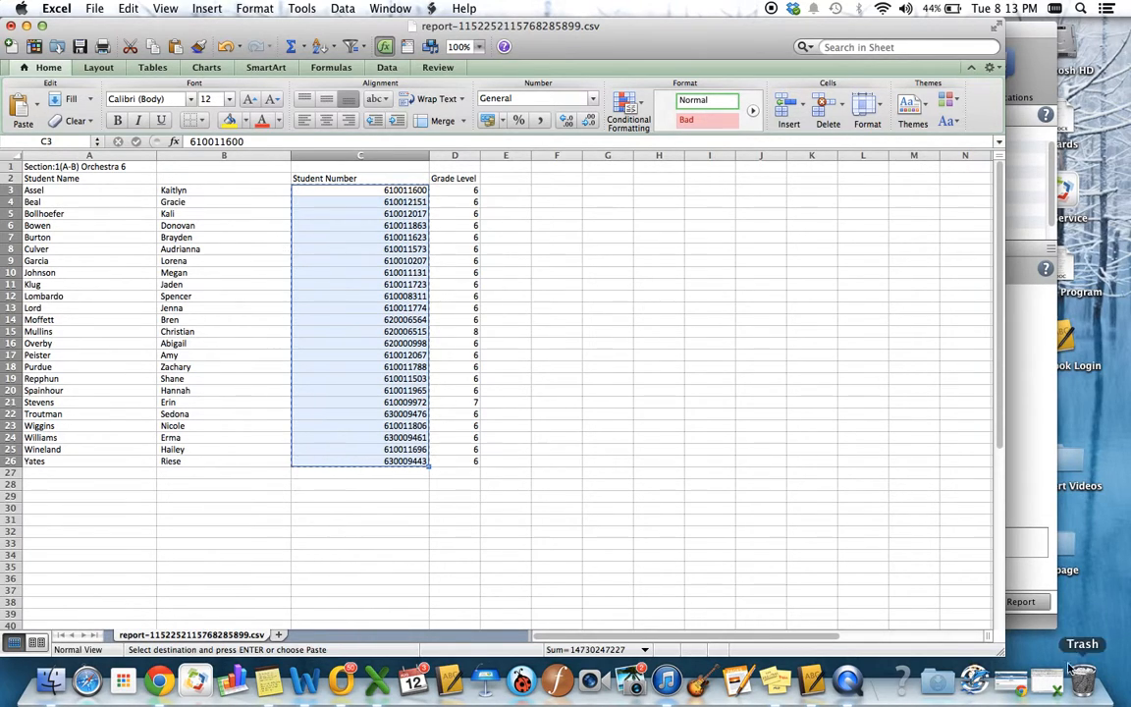
Restore CharmsStudentTemplate.xls, move its window aside so the report stays visible, and paste the student numbers into Student ID from A2.
left_click(1049, 684)
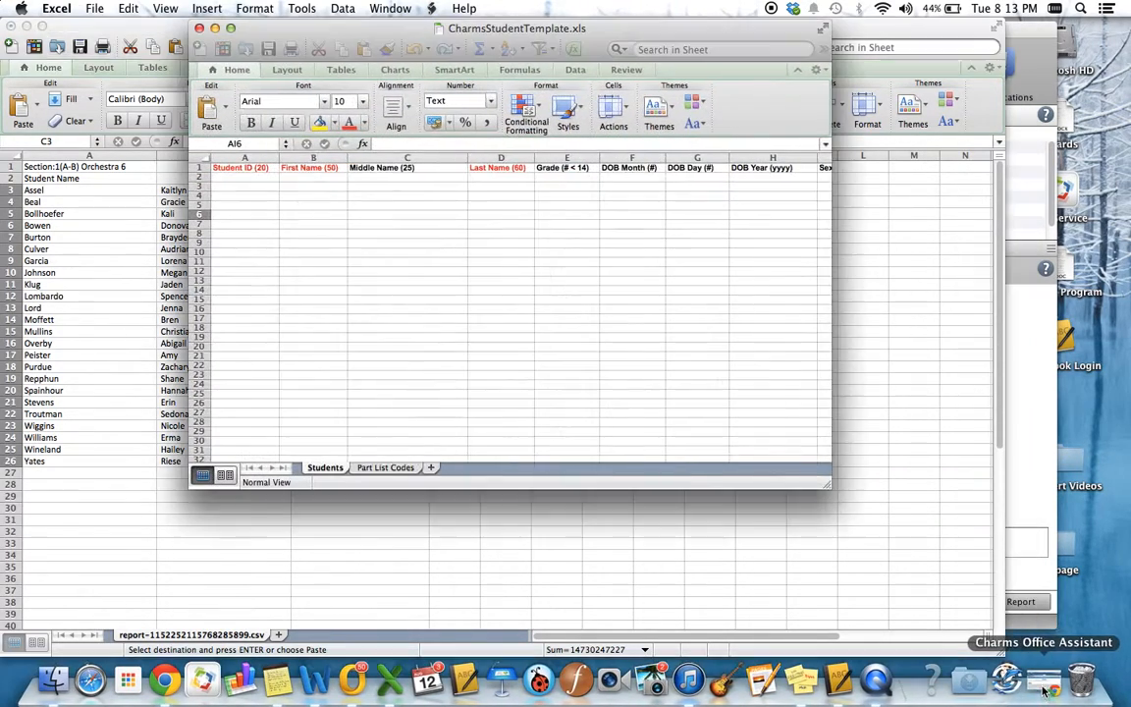
left_click_drag(300, 29, 629, 27)
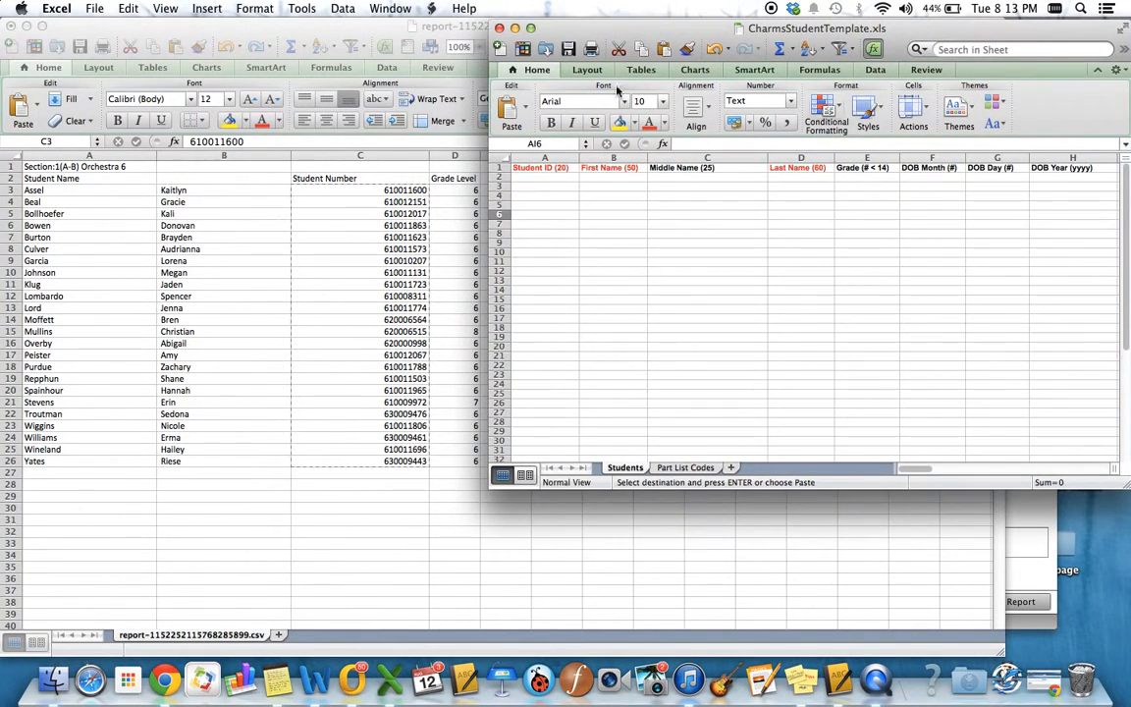
left_click(552, 178)
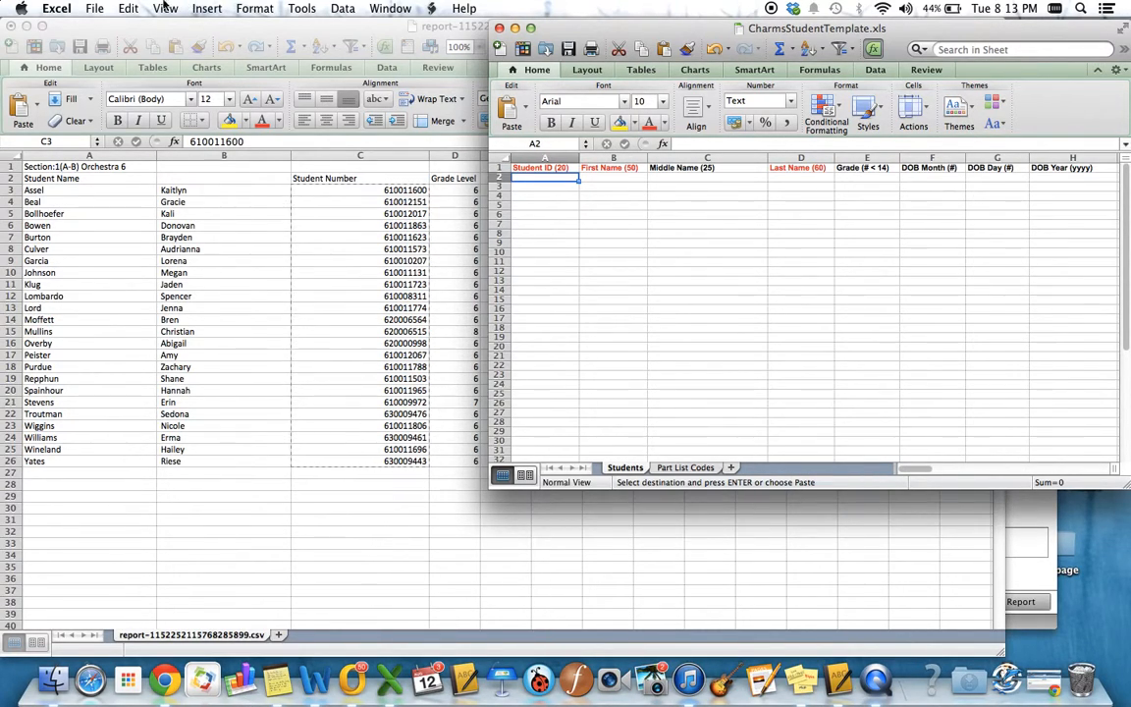
left_click(131, 8)
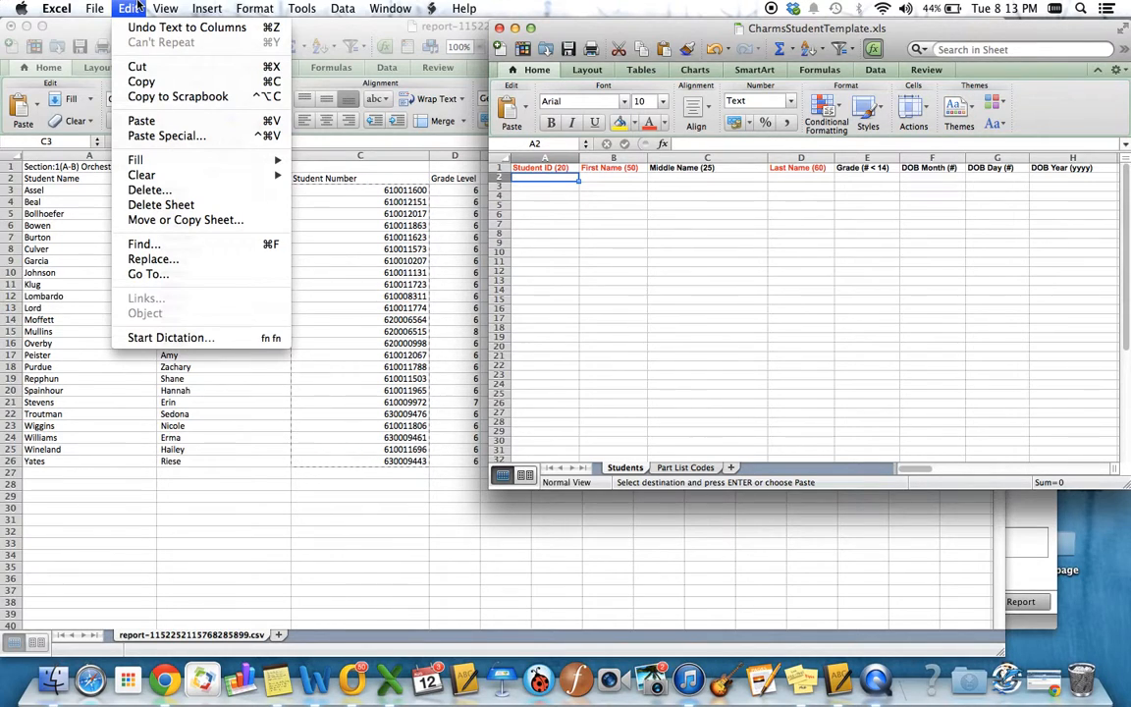
left_click(143, 121)
scroll(584, 228, "down", 1)
scroll(592, 218, "up", 1)
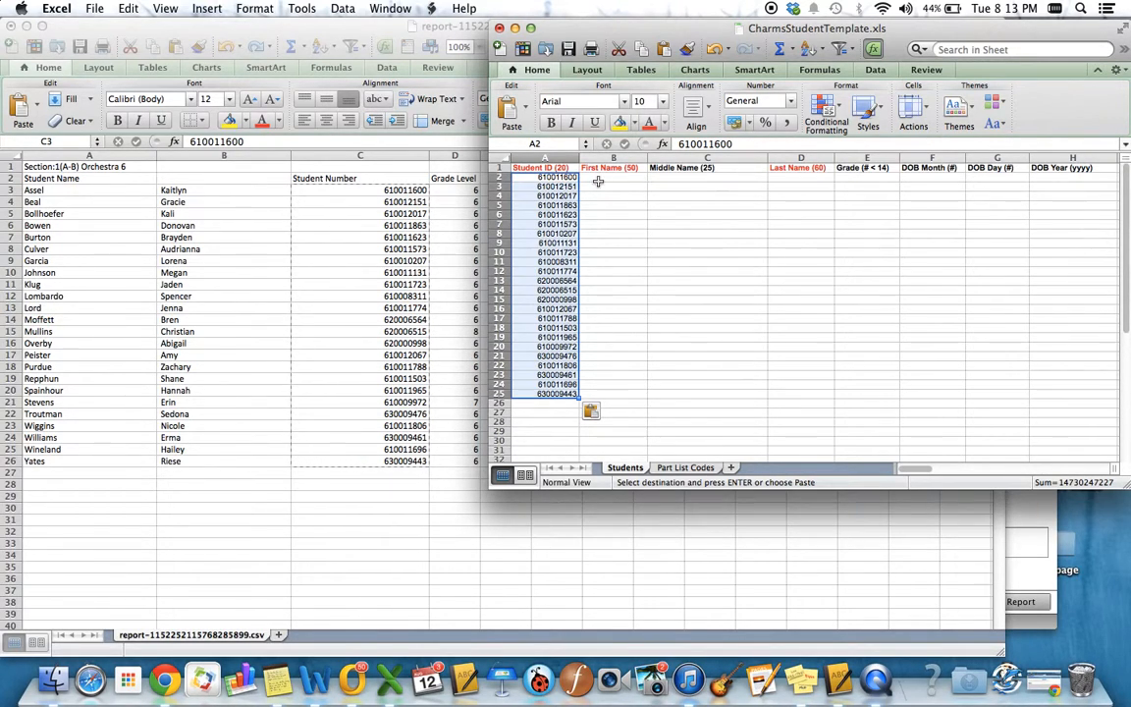
Copy the first names in B3:B26 of the report into the template's First Name column, starting at B2.
left_click(597, 181)
left_click(149, 45)
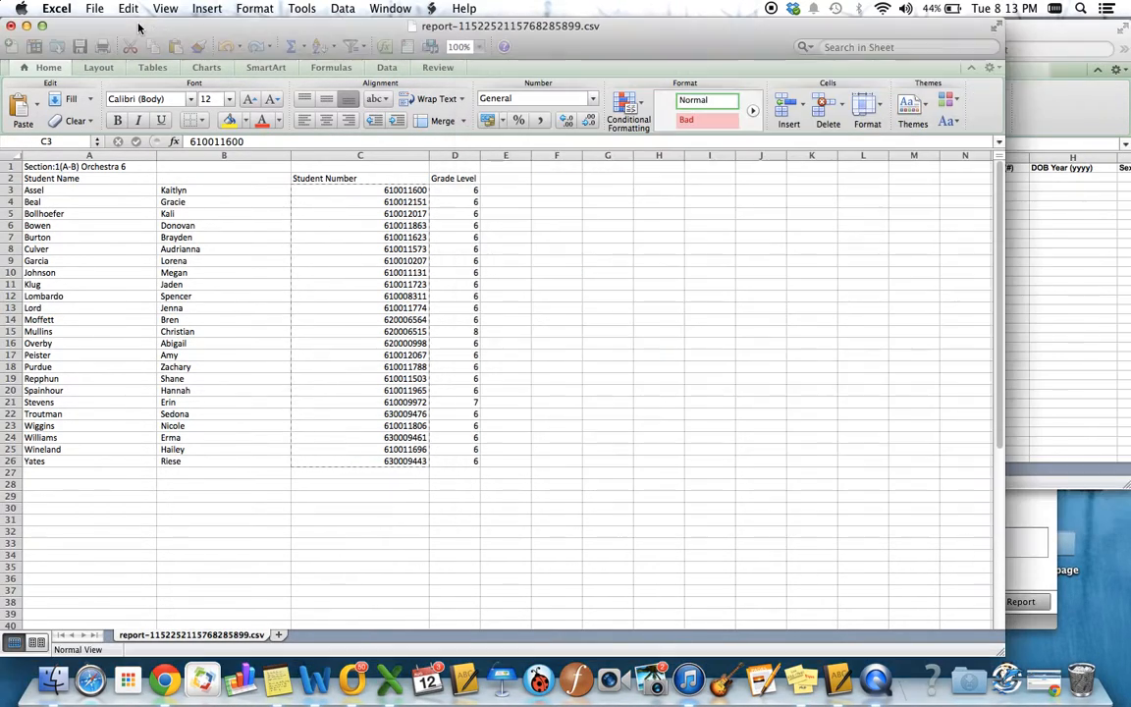
left_click(210, 192)
left_click_drag(210, 193, 257, 461)
key("super+c")
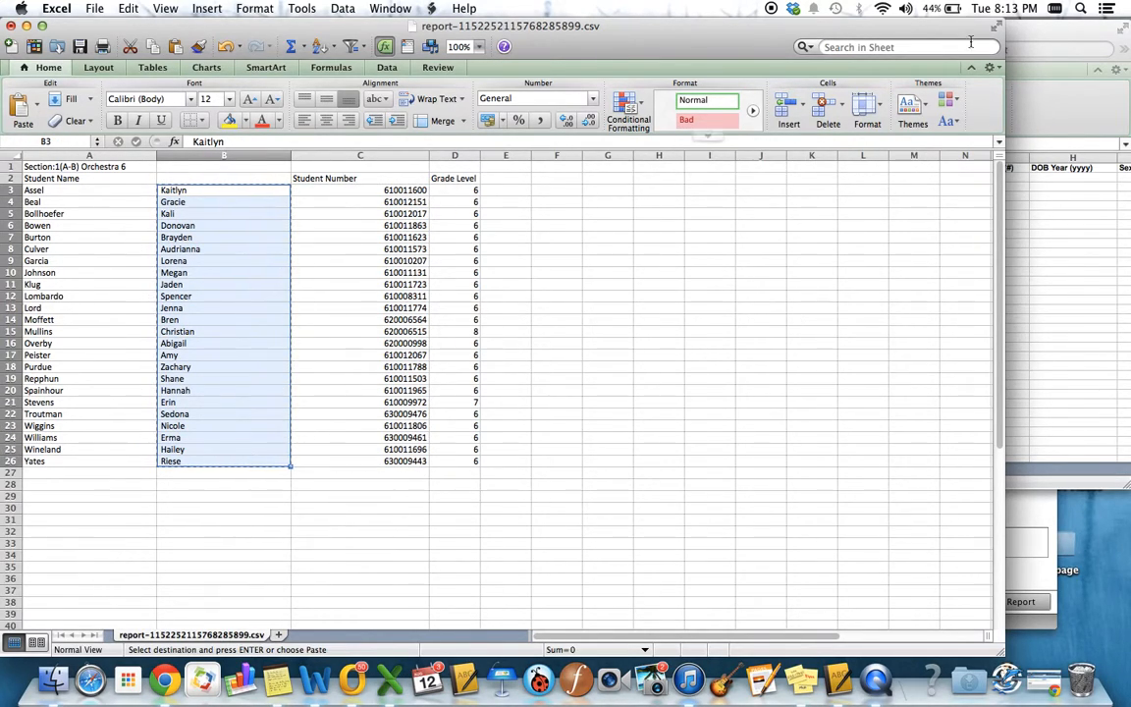
left_click(1027, 37)
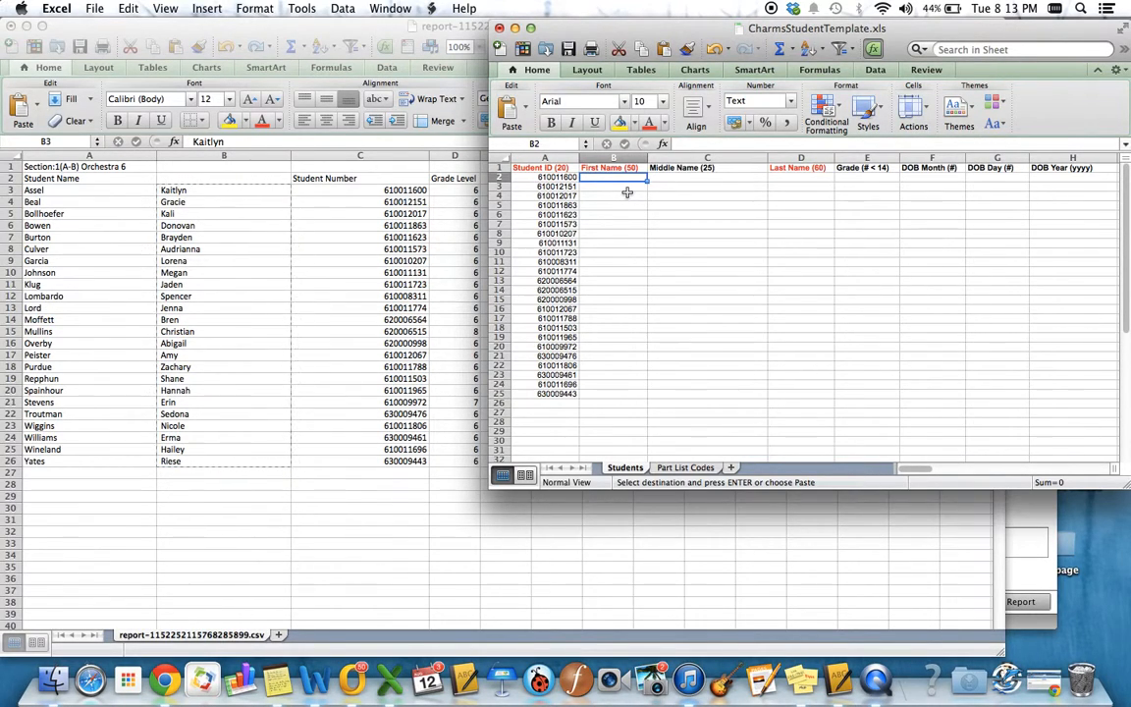
key("super+v")
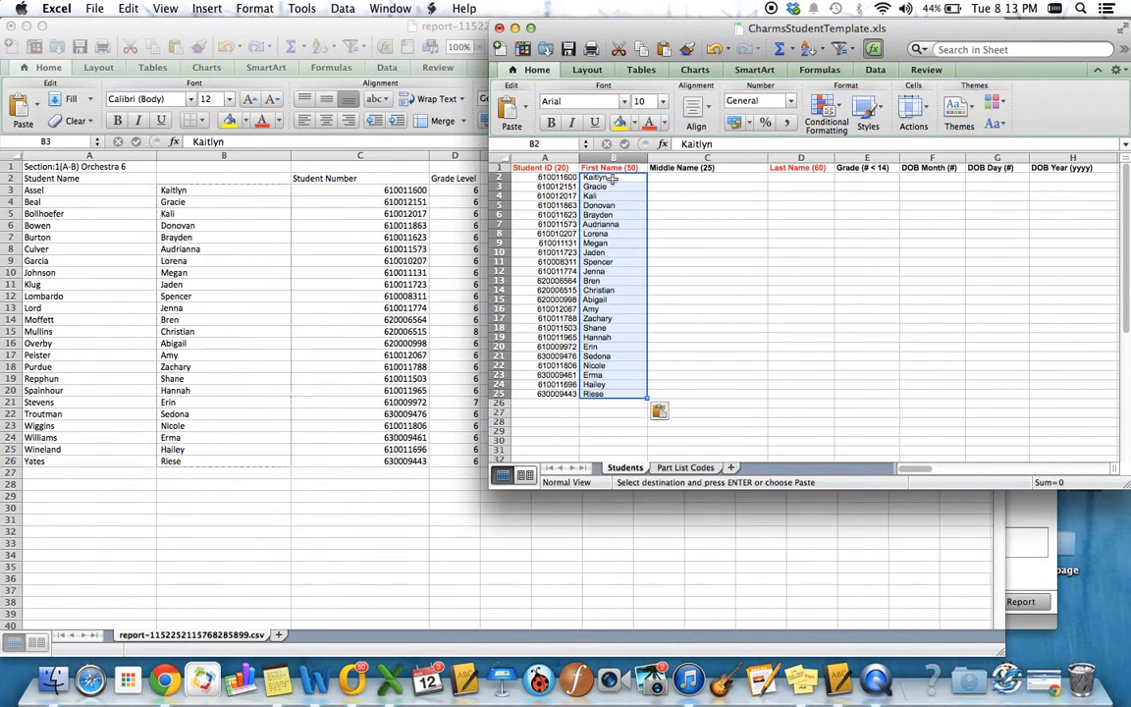
Copy the last names in A3:A26 of the report into the template's Last Name column, starting at D2.
left_click(788, 177)
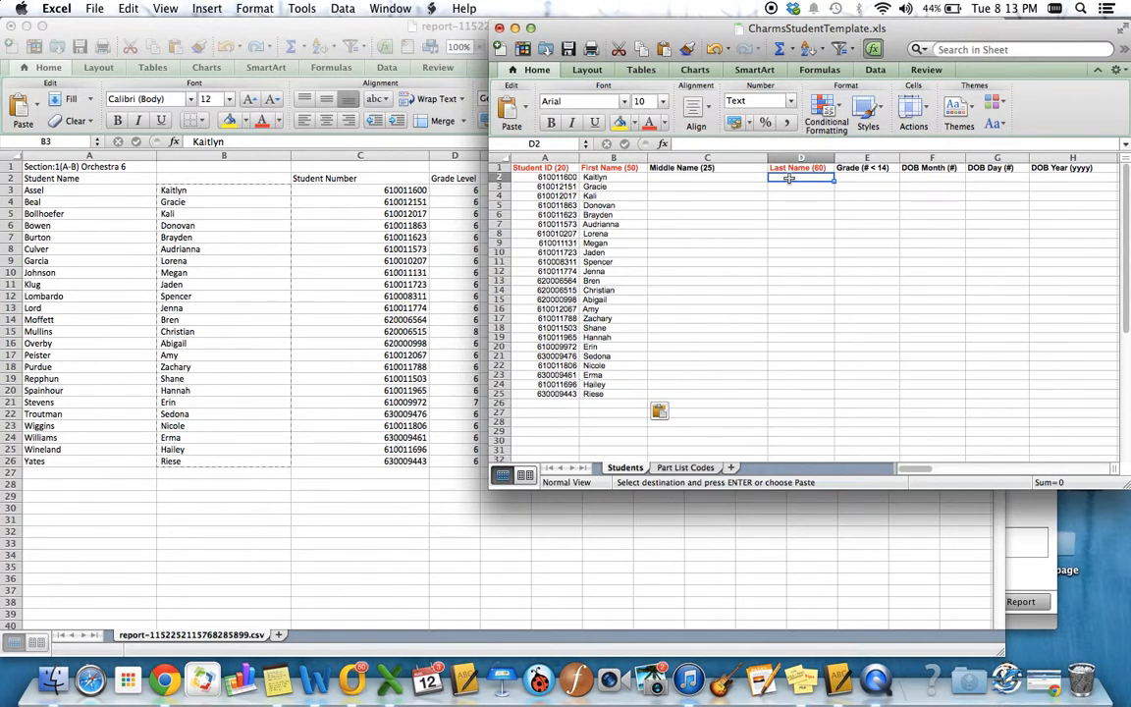
left_click(217, 25)
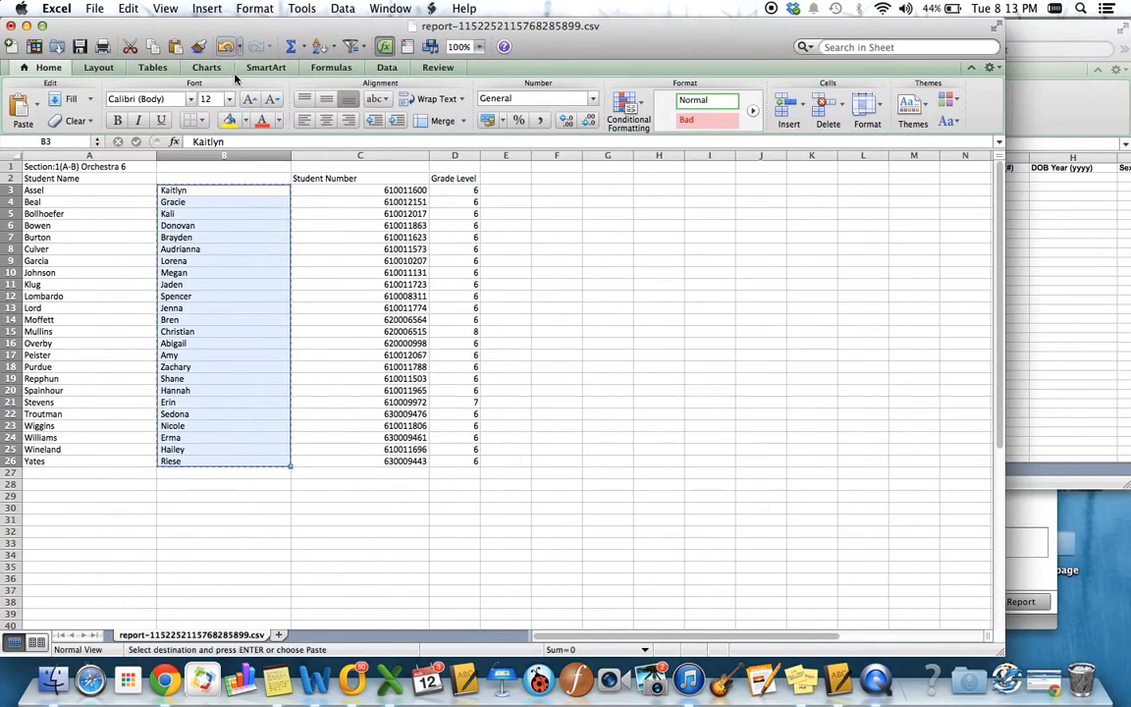
left_click_drag(51, 189, 86, 454)
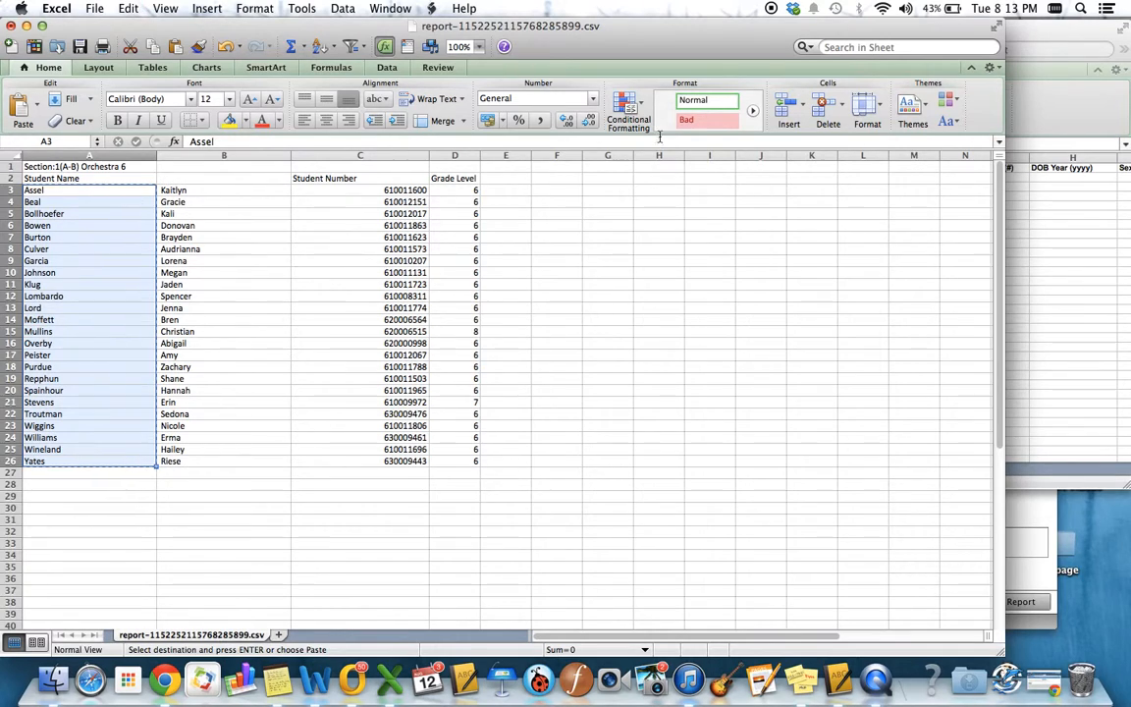
left_click(1047, 46)
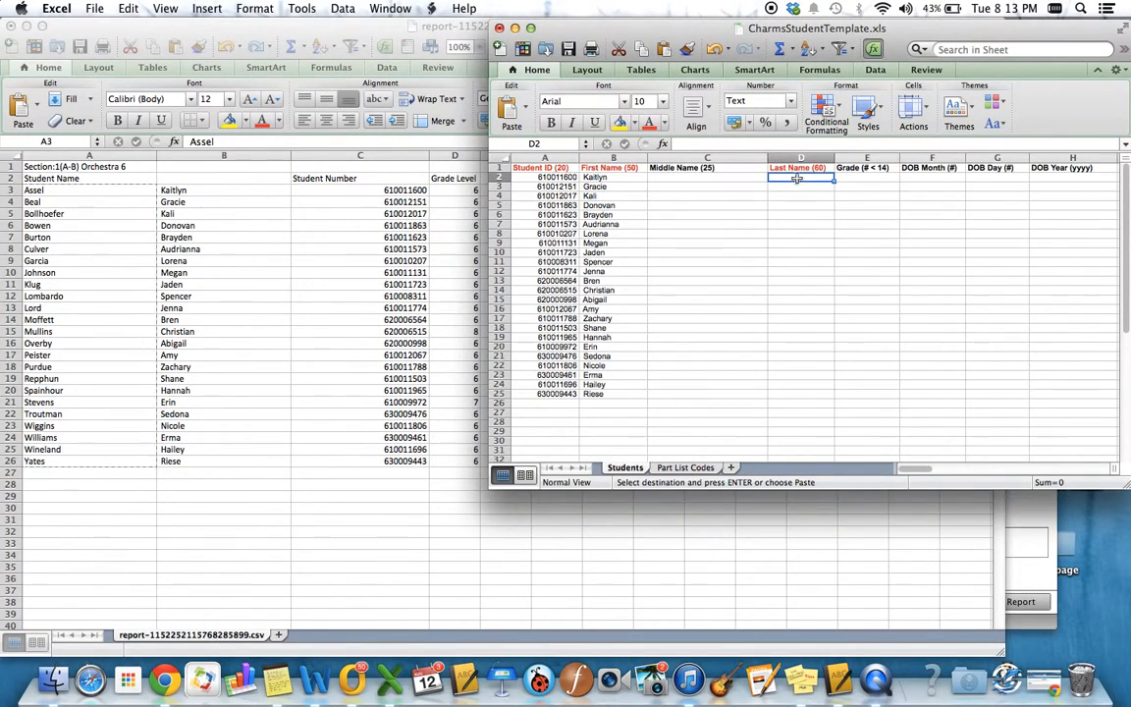
key("super+v")
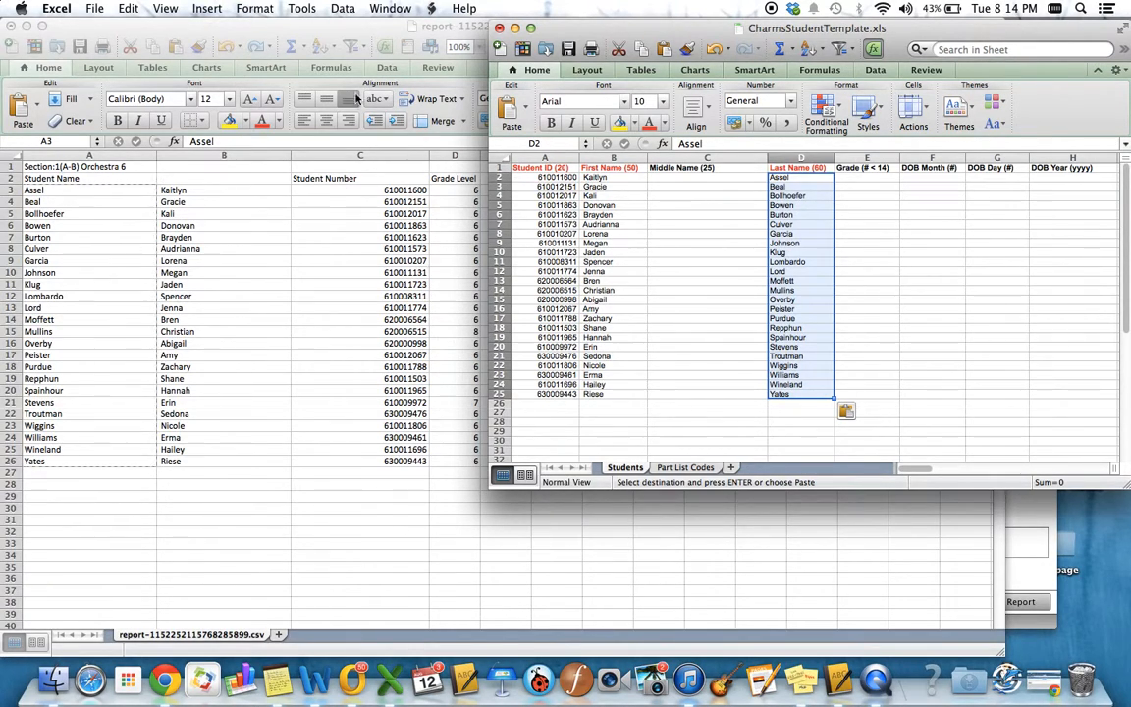
Copy the grade levels in D3:D26 of the report into the template's Grade column, starting at E2.
left_click(332, 22)
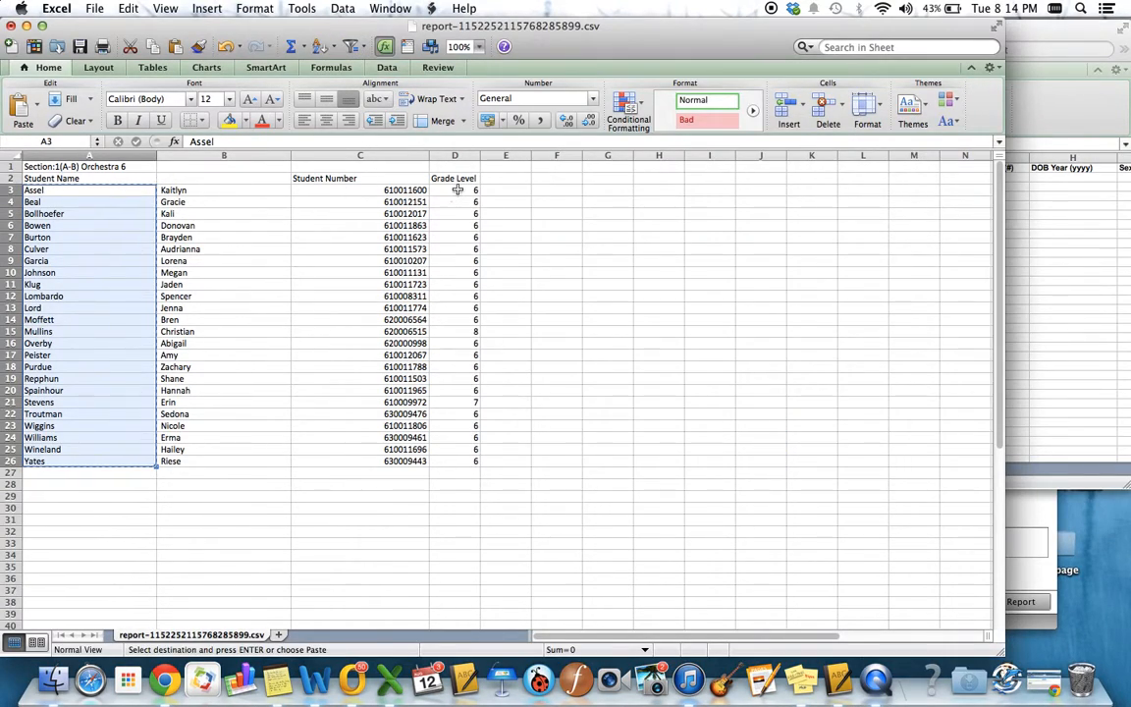
left_click(458, 190)
left_click_drag(457, 190, 451, 459)
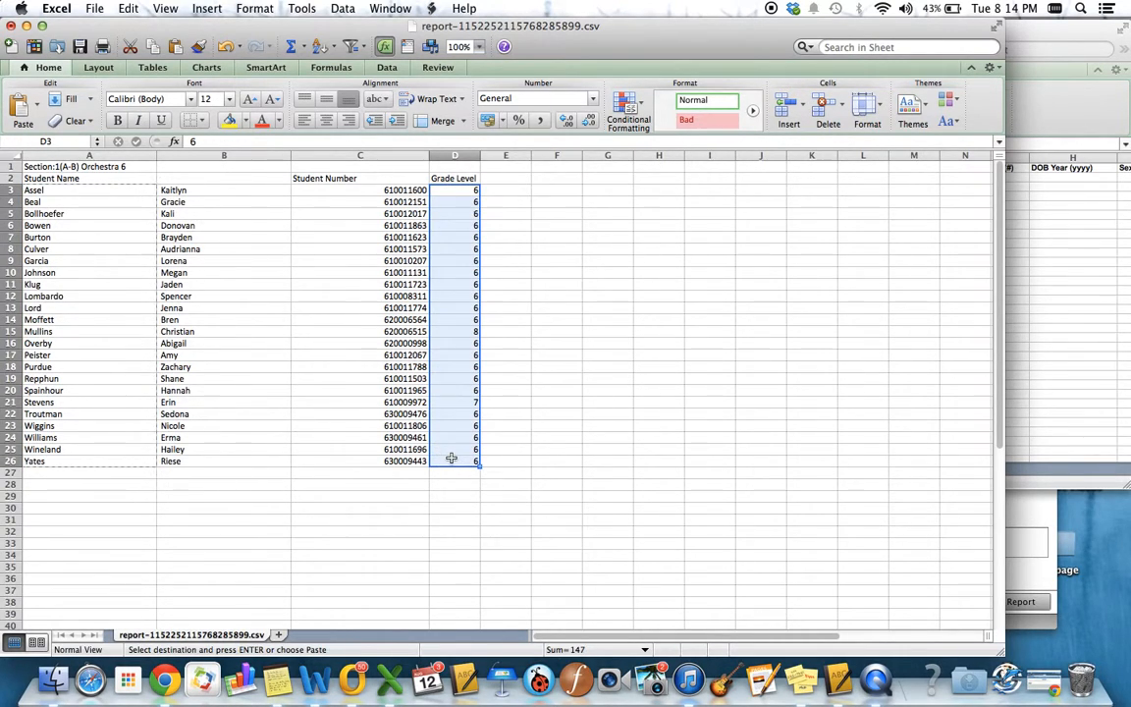
left_click(1033, 35)
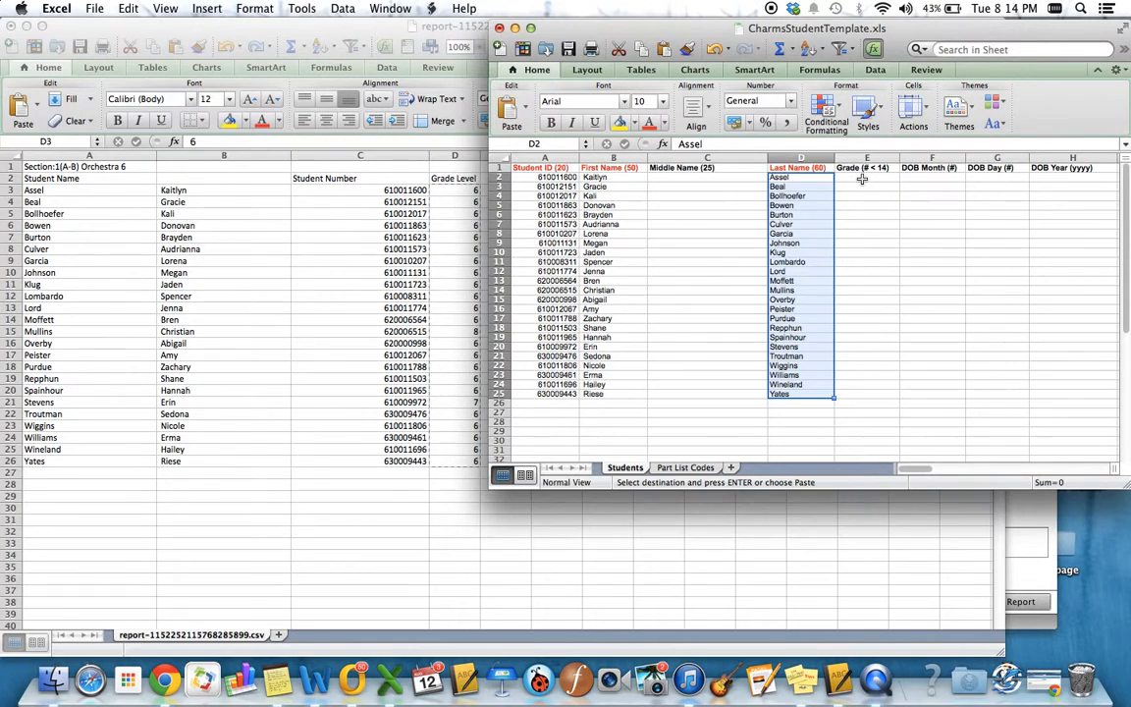
left_click(862, 178)
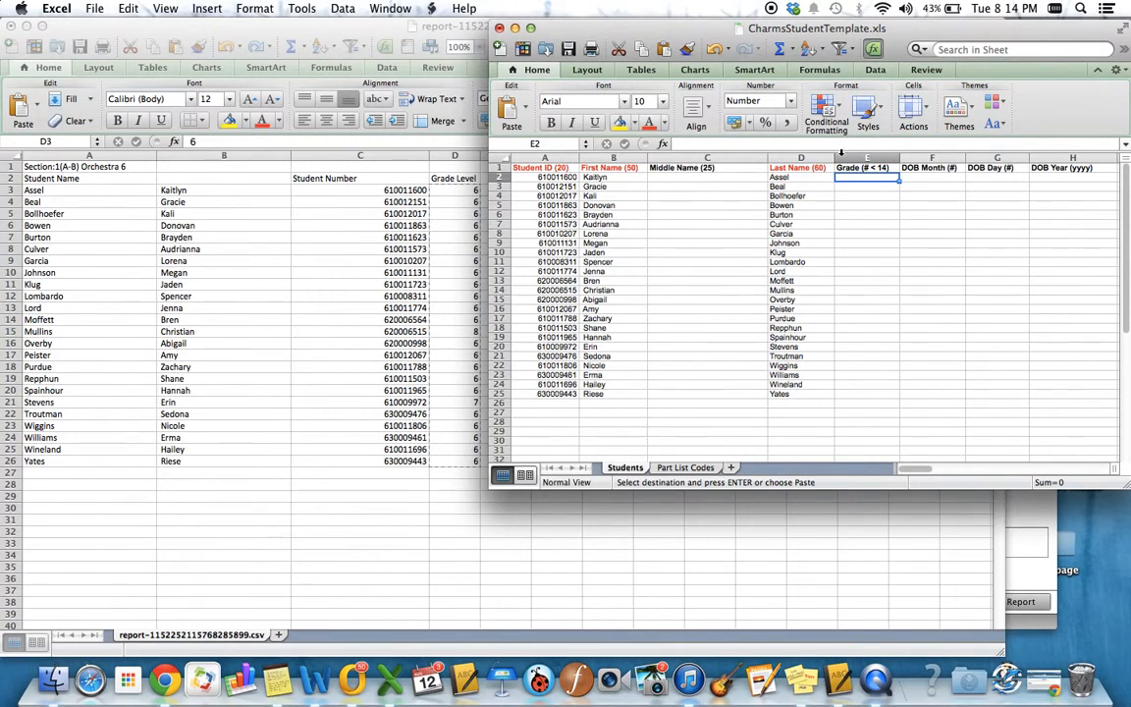
key("super+v")
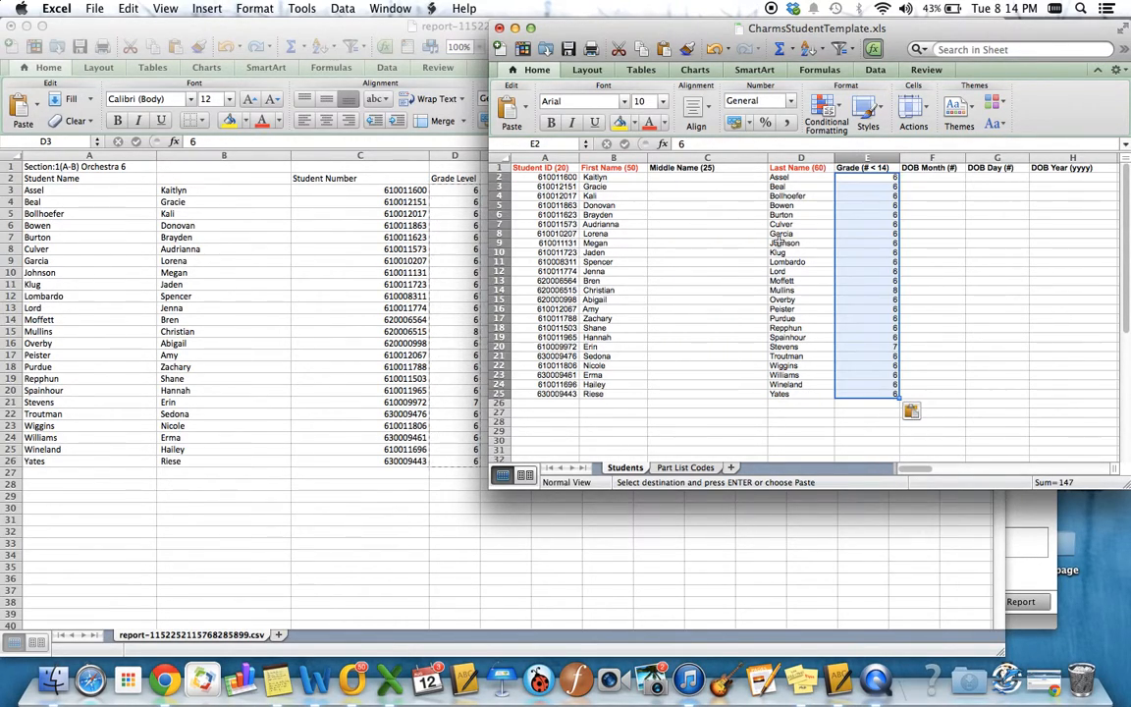
Select A26, the first empty Student ID cell of the template, and close the 1(A-B) Orchestra 6 report without saving.
left_click(554, 405)
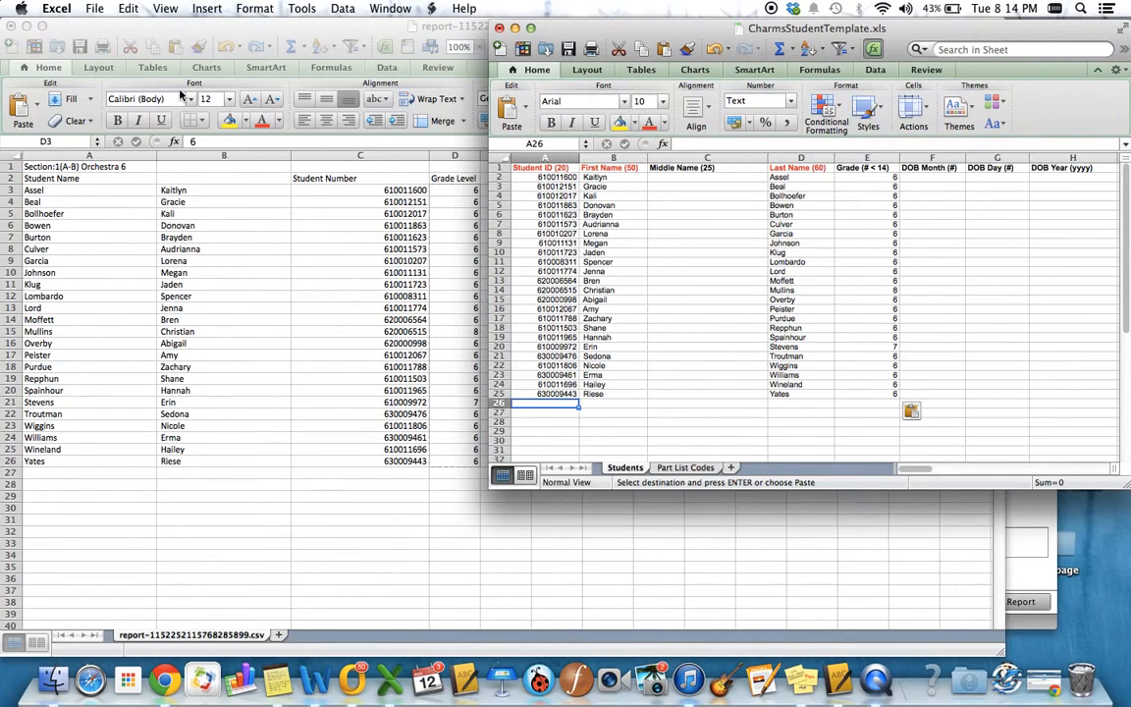
left_click(133, 33)
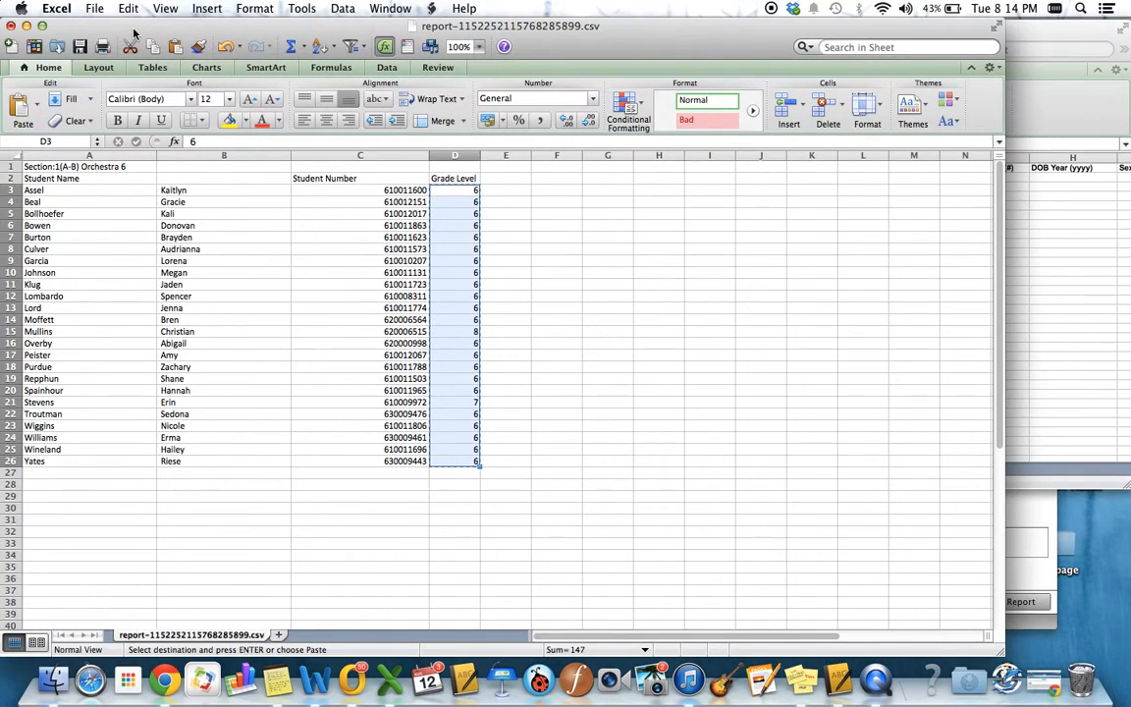
left_click(11, 24)
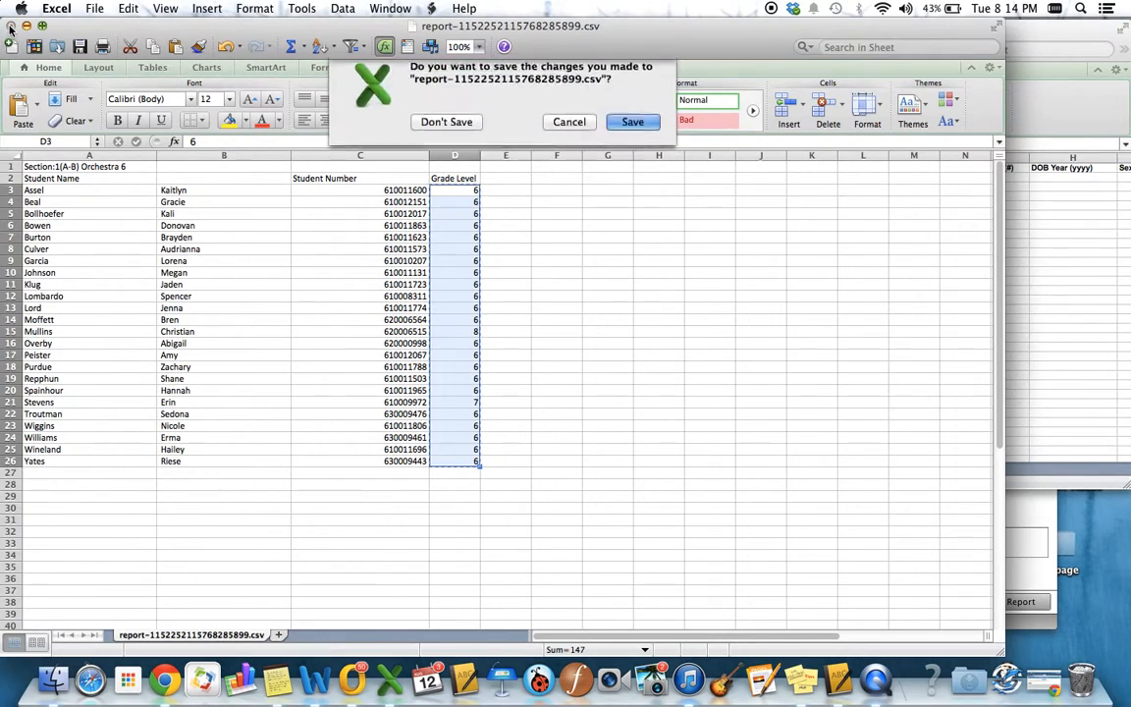
left_click(446, 130)
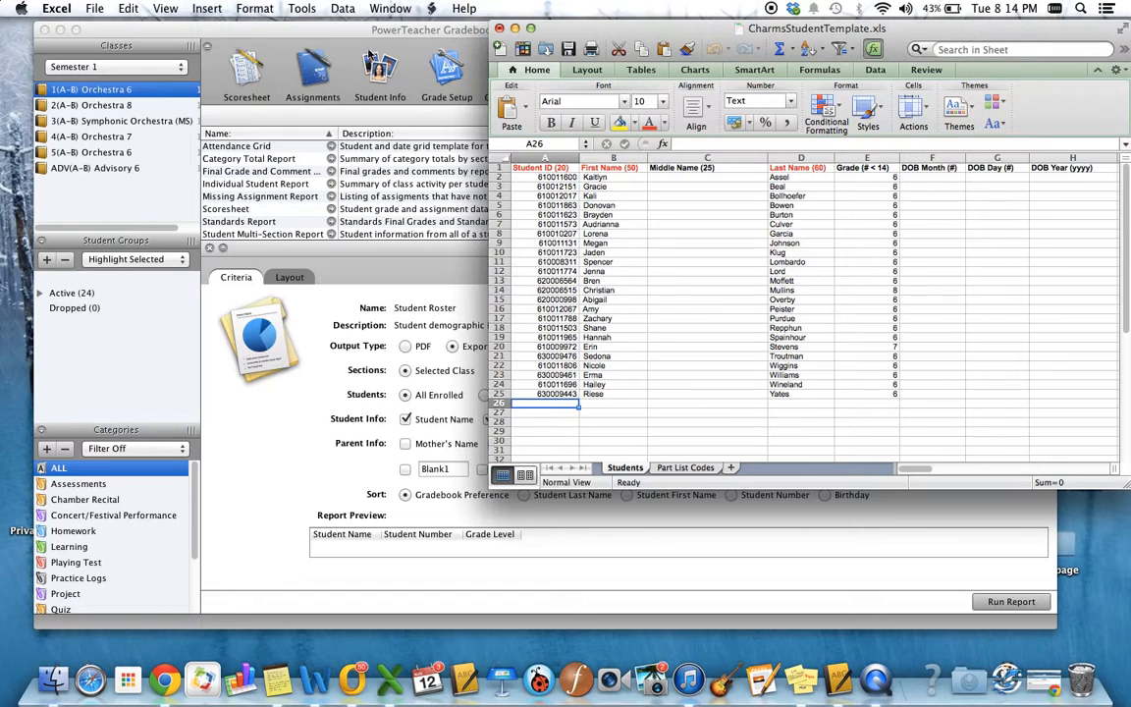
Switch to PowerTeacher Gradebook, run the Student Roster export for class 5(A-B) Orchestra 6 and open the generated report.
left_click(133, 46)
left_click(104, 154)
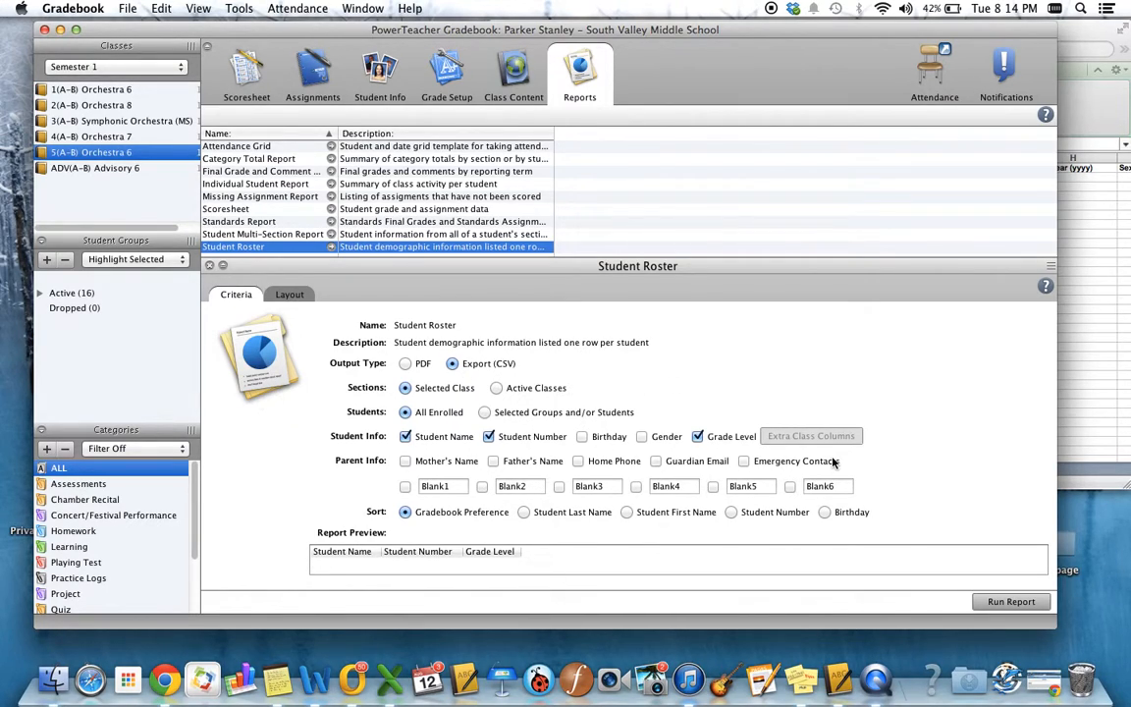
left_click(1011, 602)
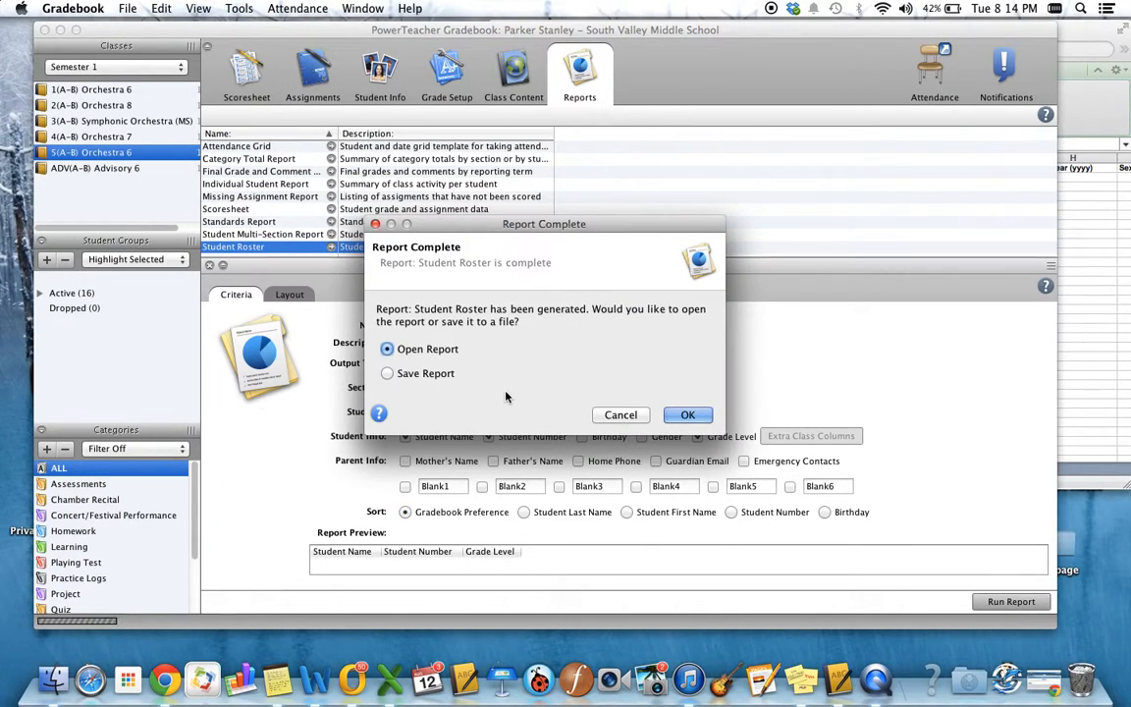
left_click(687, 415)
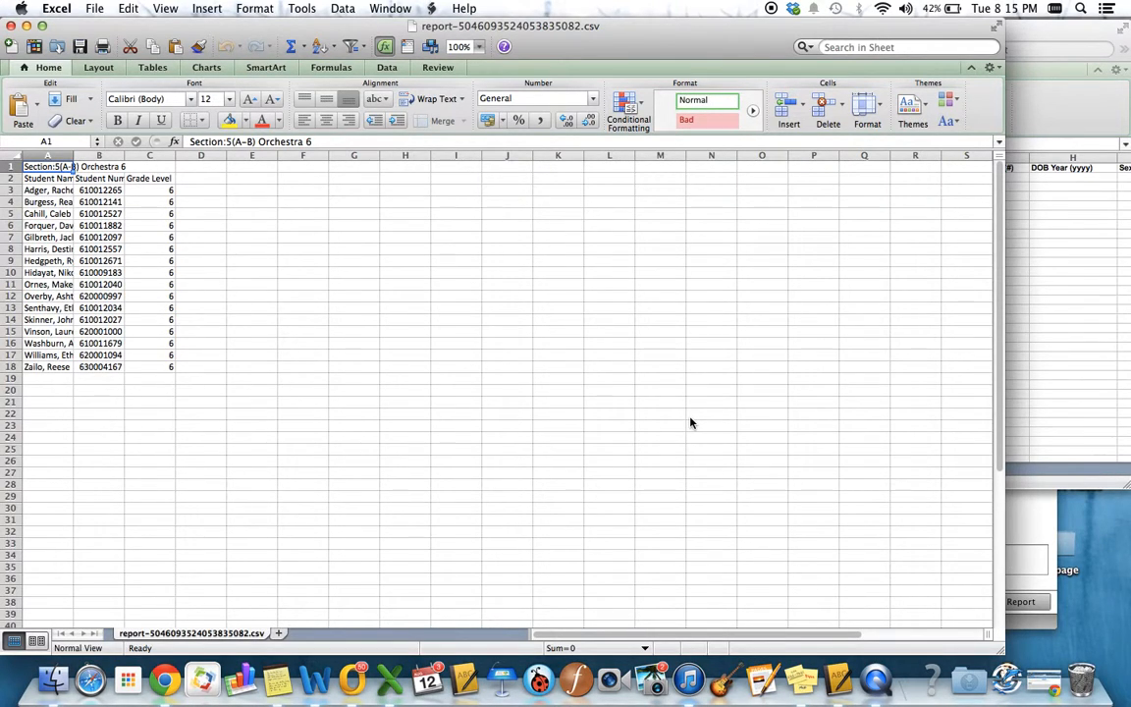
Widen columns A to C of the report and insert an empty column before Student Number.
left_click_drag(75, 158, 334, 156)
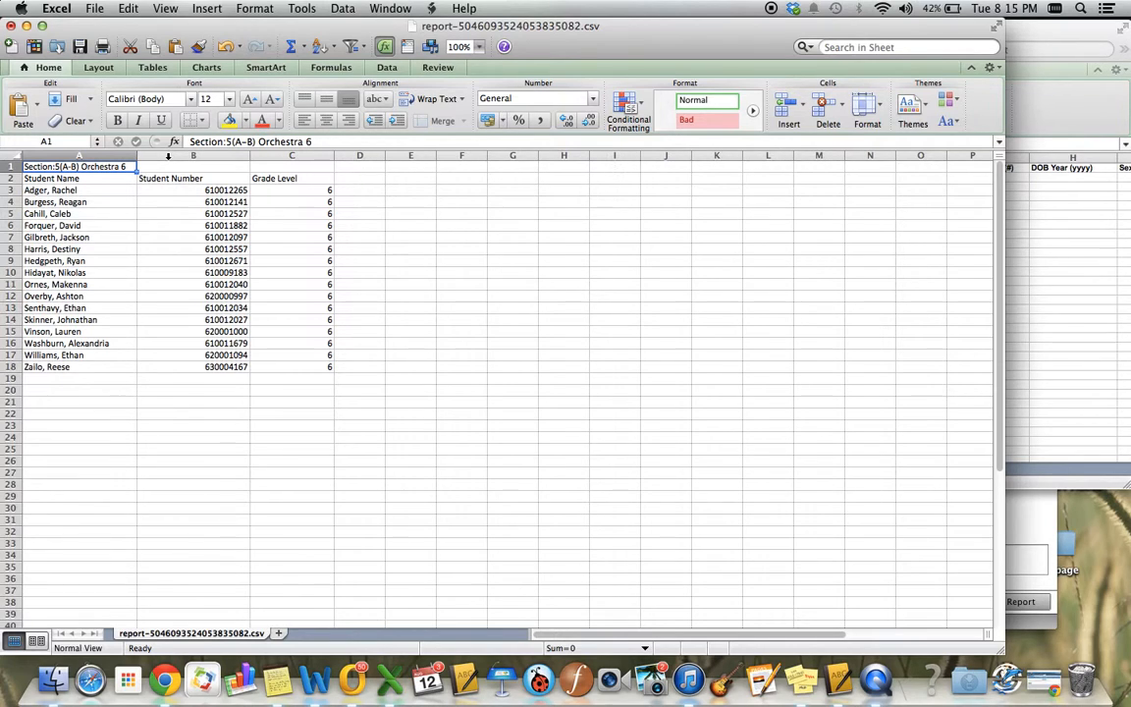
right_click(168, 156)
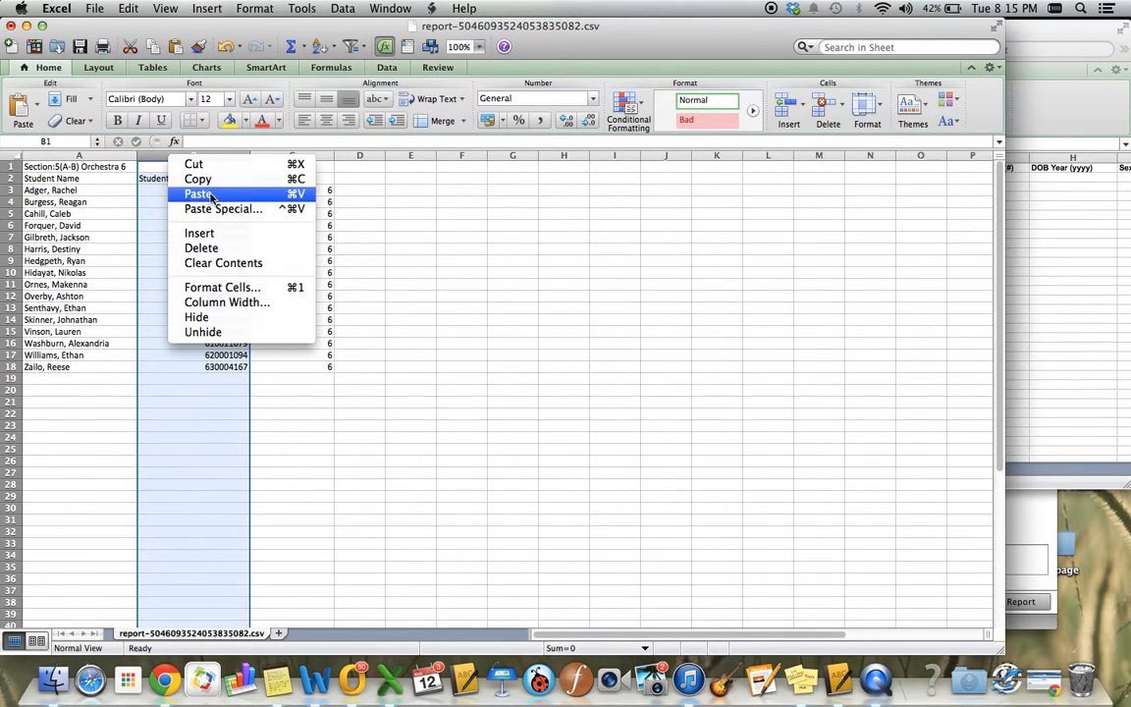
left_click(224, 235)
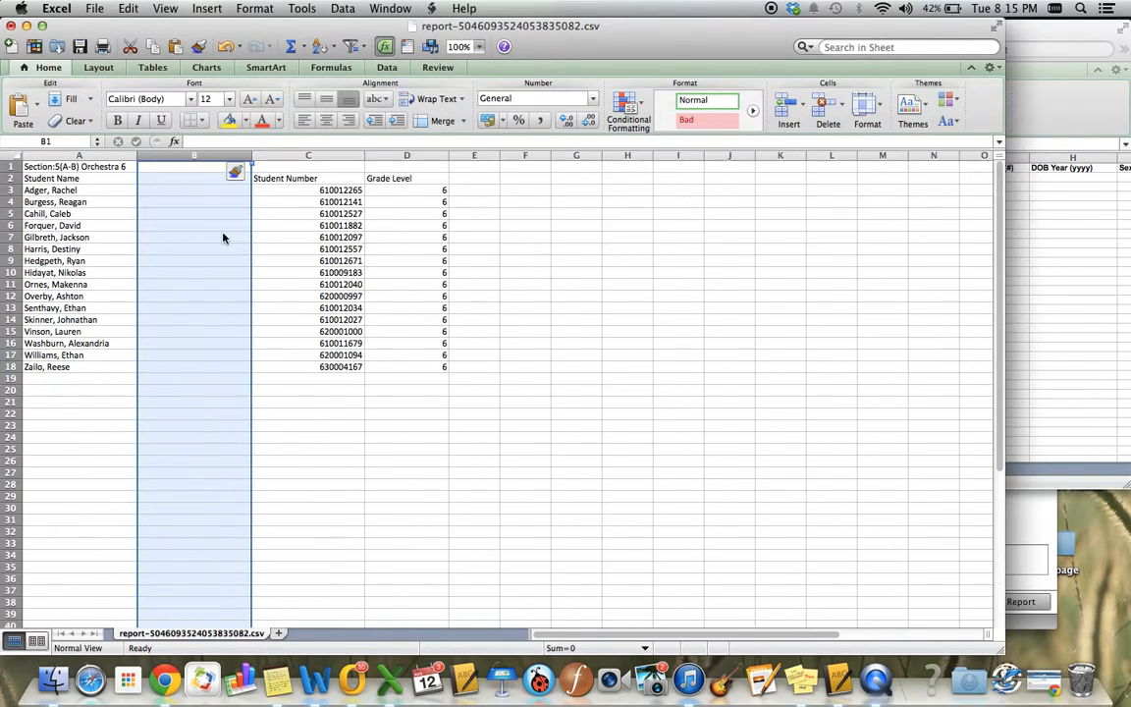
left_click(156, 181)
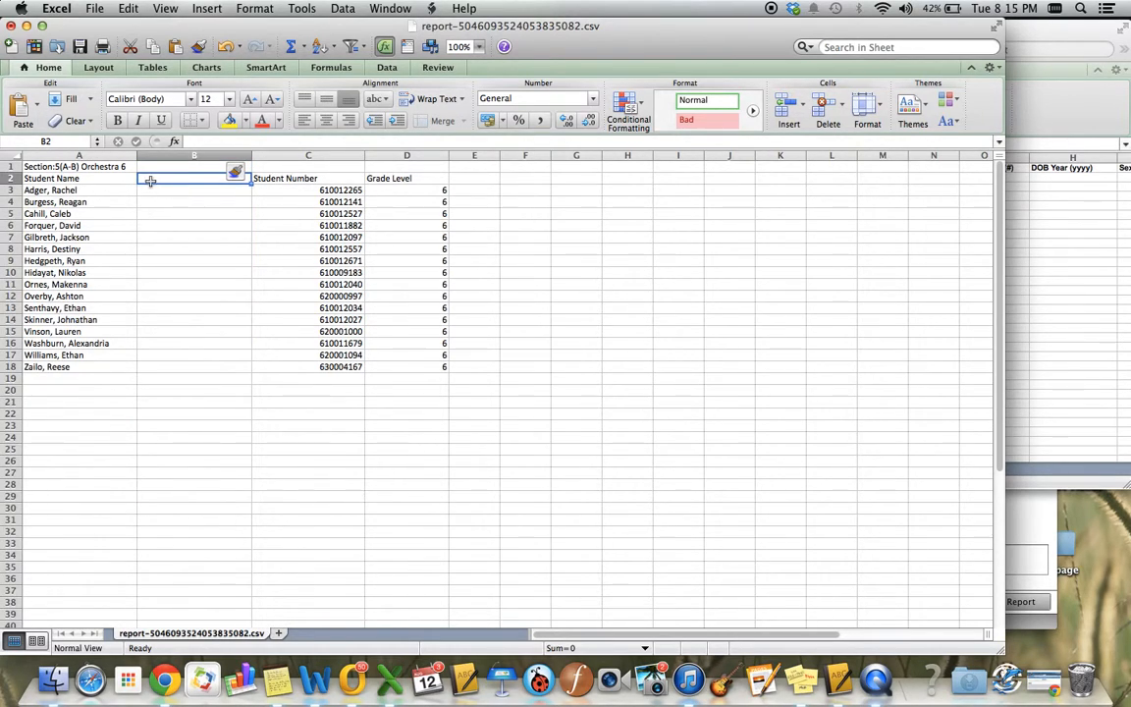
Split the student names in A3:A18 into last and first name columns using Text to Columns, delimited by comma.
left_click_drag(57, 193, 89, 366)
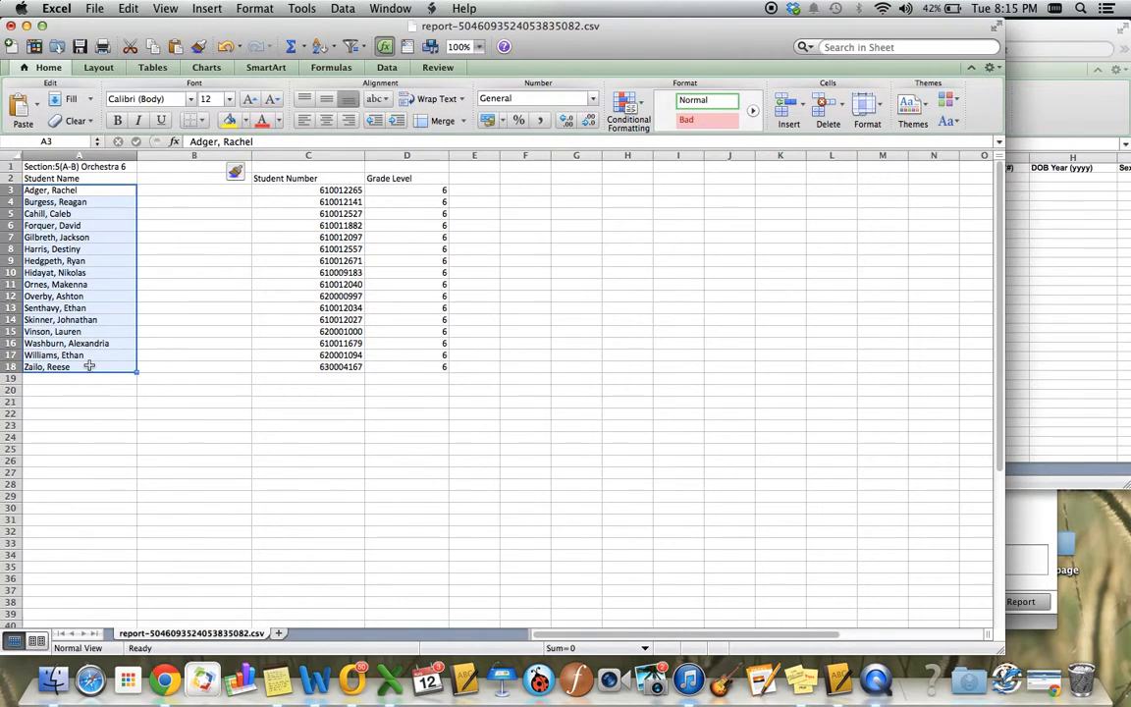
left_click(343, 9)
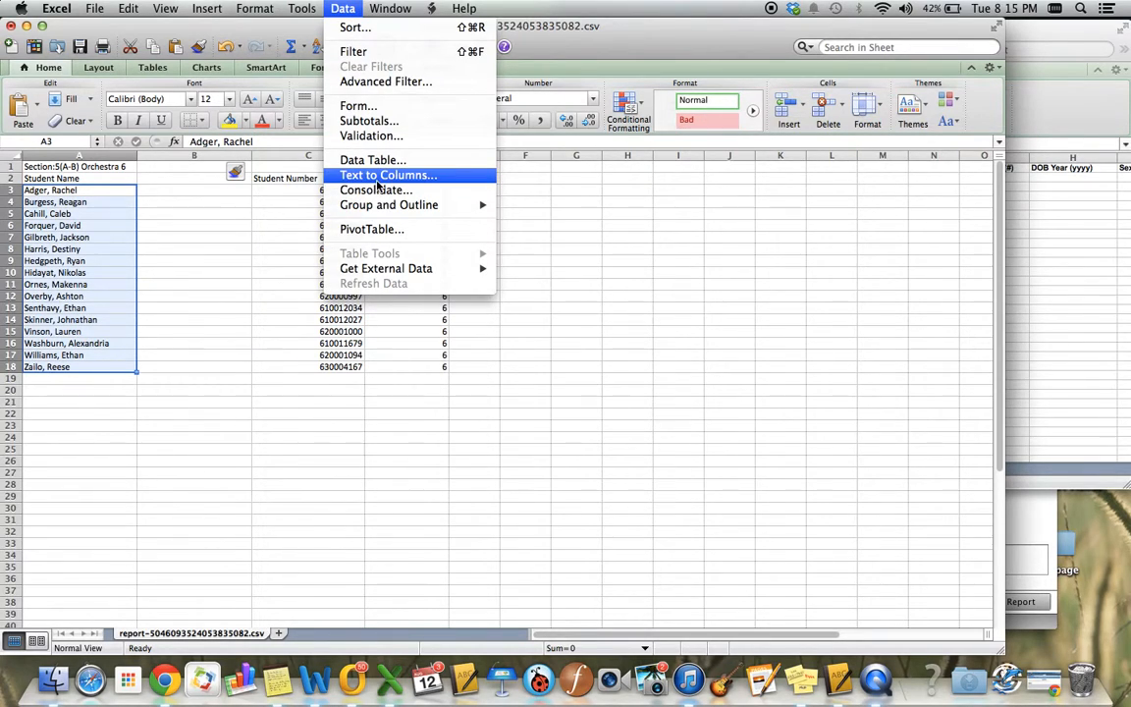
left_click(376, 175)
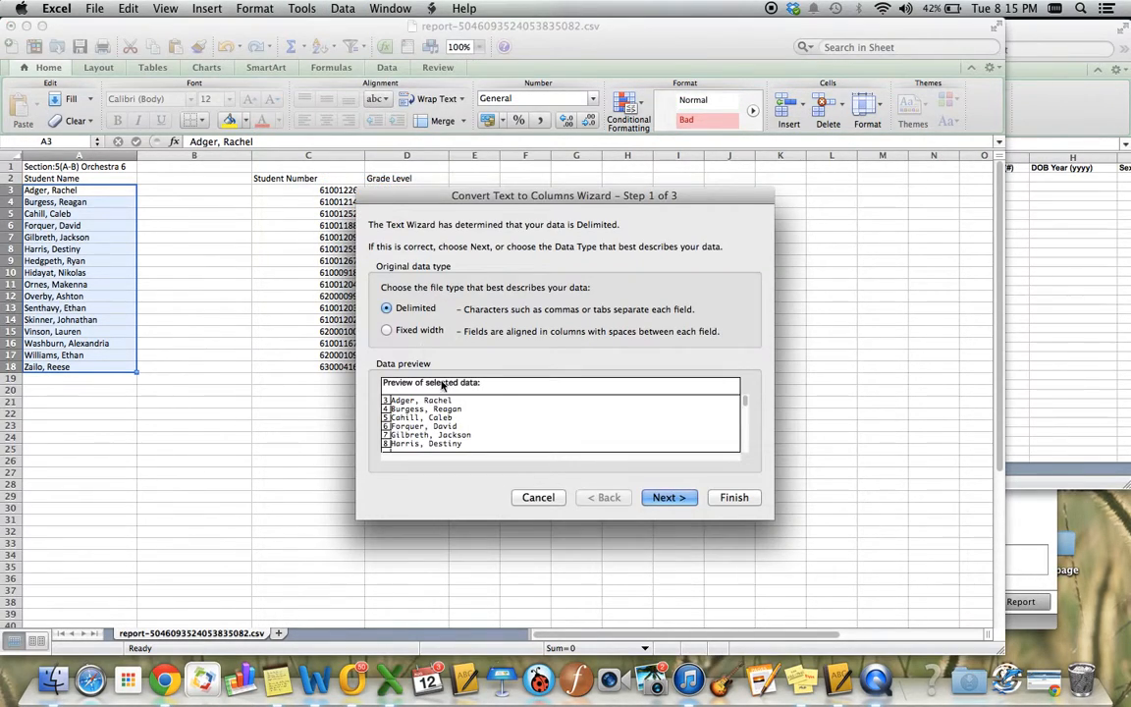
left_click(663, 498)
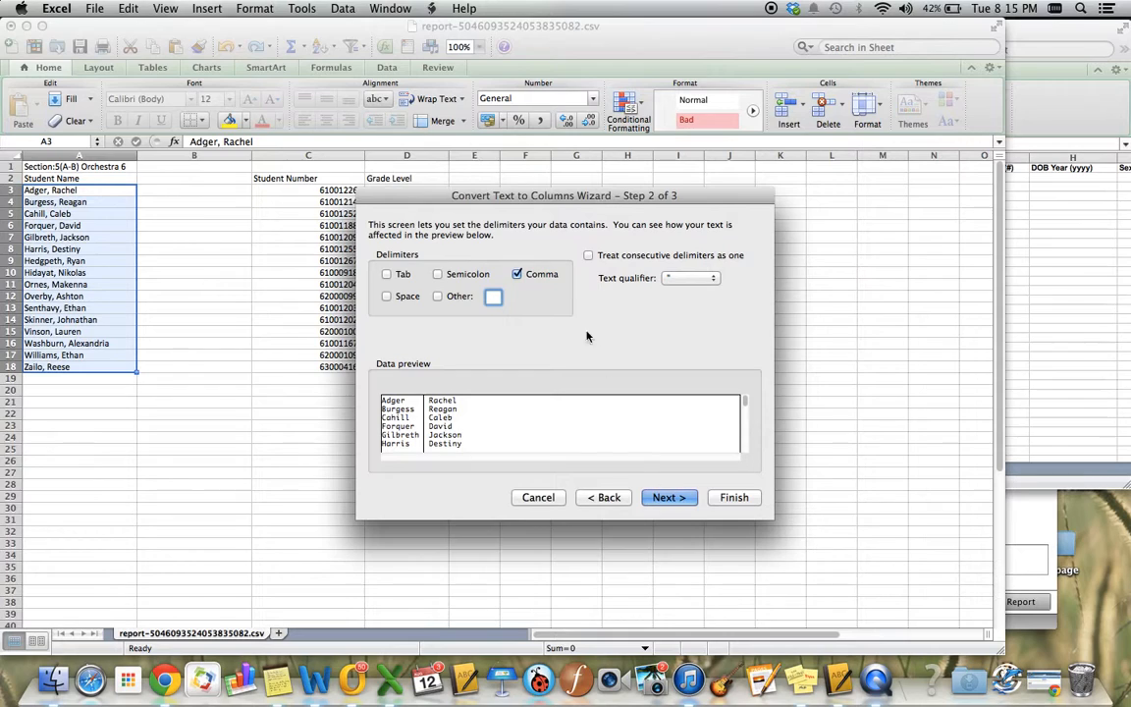
left_click(665, 498)
left_click(728, 498)
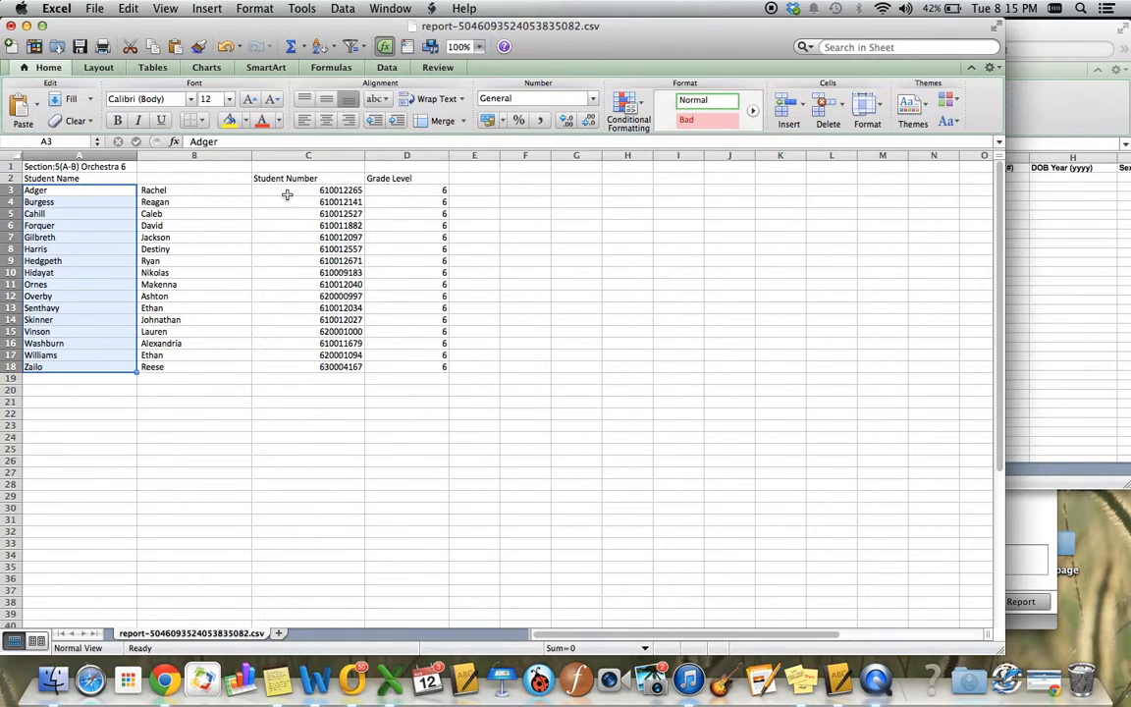
Copy the student numbers in C3:C18 of the report into the template's Student ID column, starting at A26.
left_click_drag(285, 191, 312, 366)
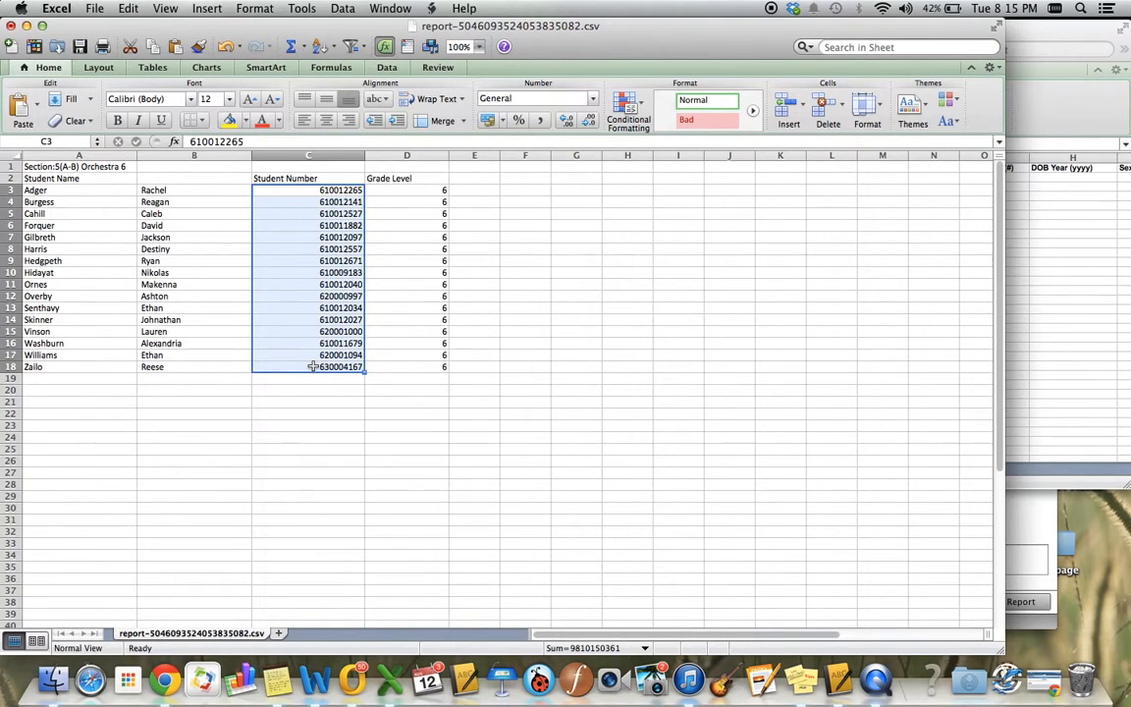
key("super+c")
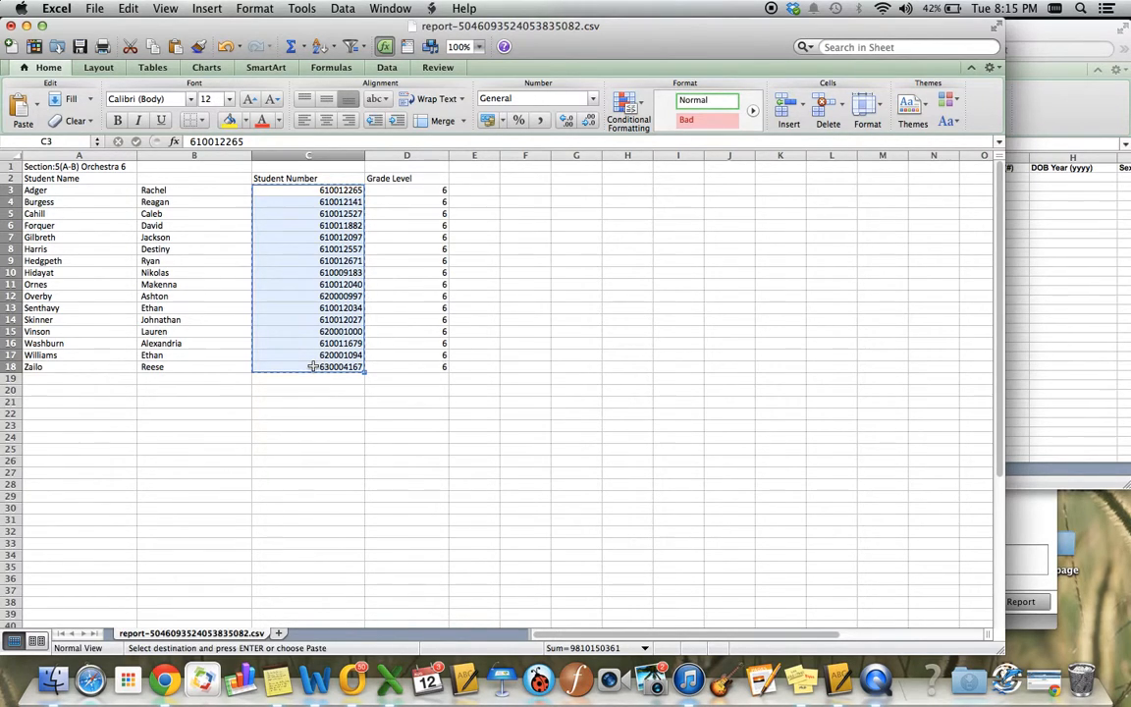
left_click(1058, 37)
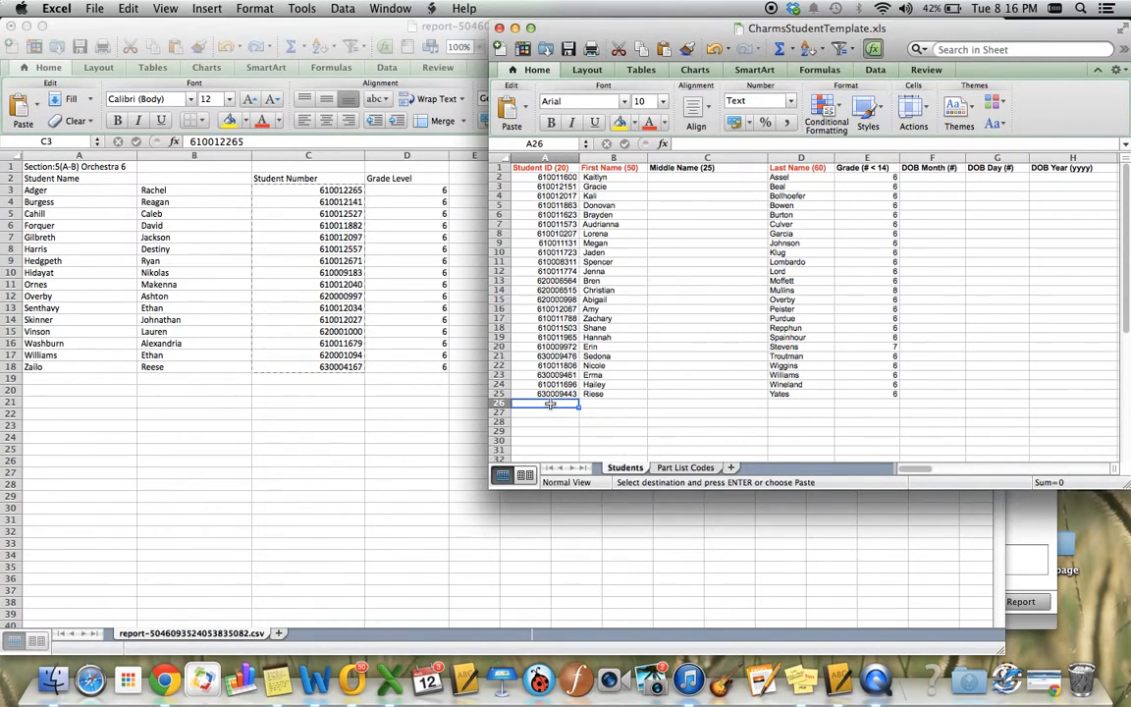
key("super+v")
Copy the first names in B3:B18 of the report into the template's First Name column, starting at B26.
left_click(602, 403)
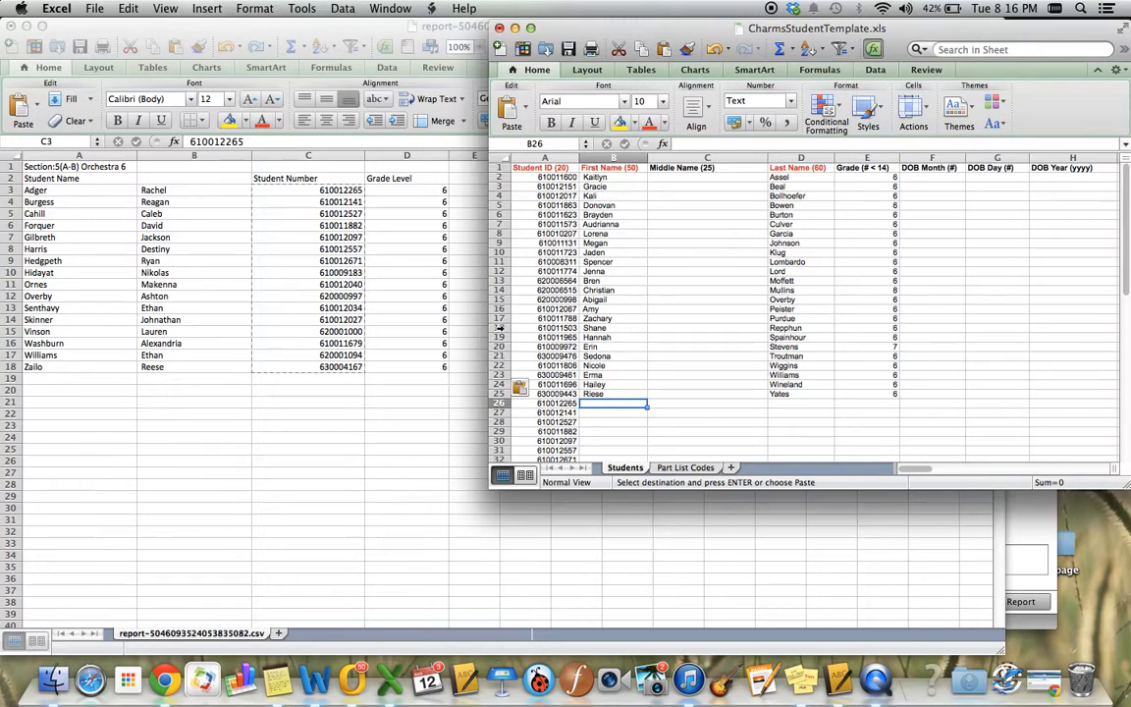
left_click(253, 27)
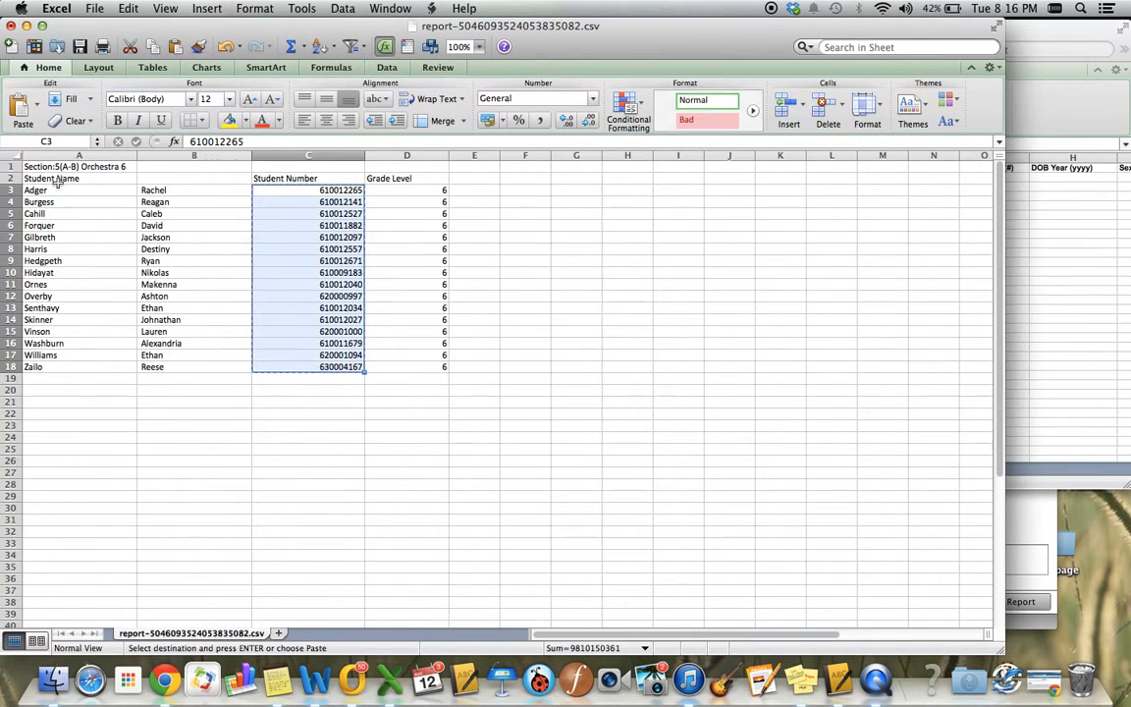
left_click(170, 191)
left_click_drag(170, 192, 169, 367)
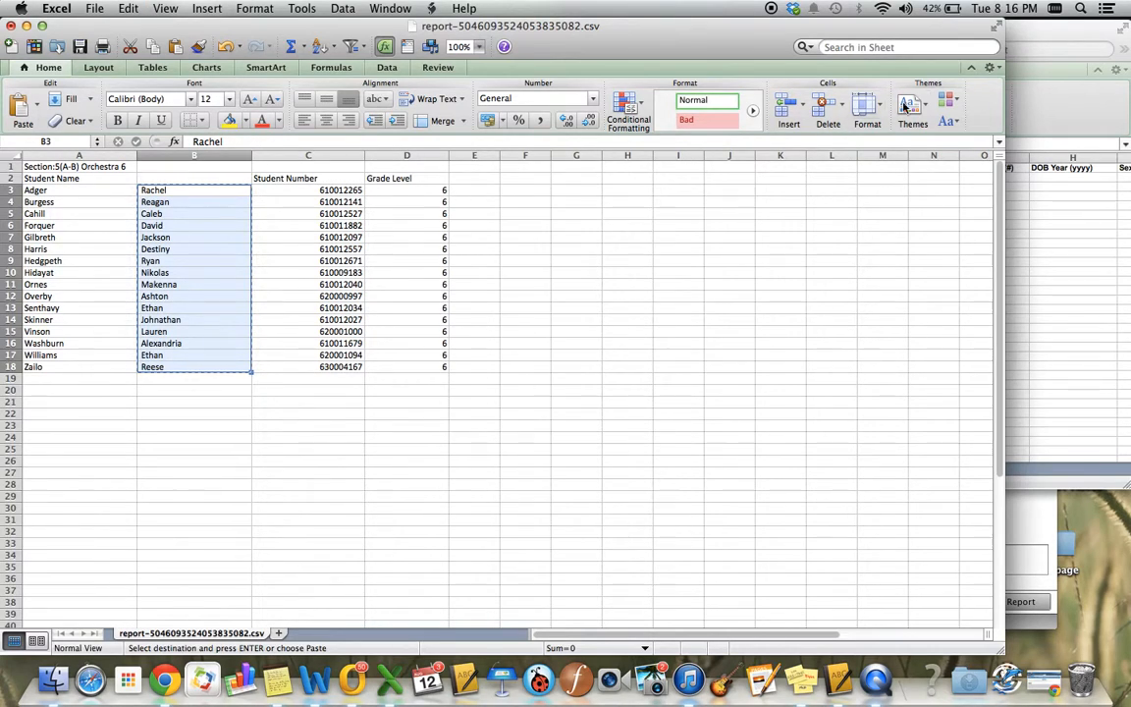
left_click(1033, 41)
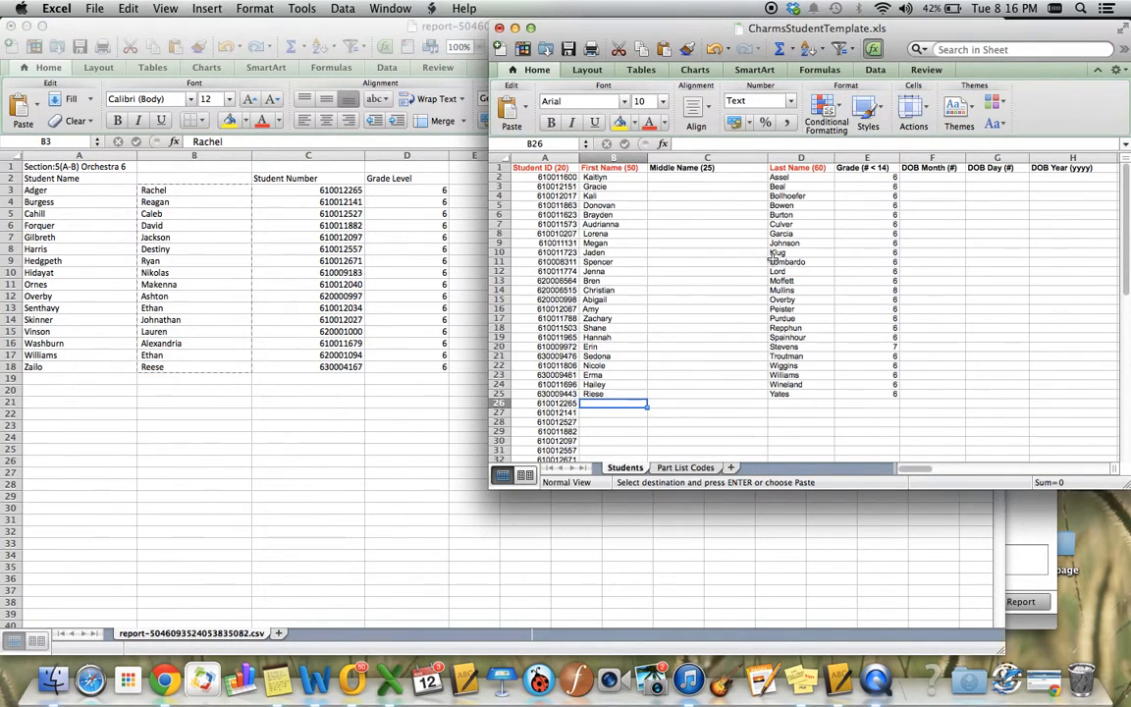
key("super+v")
Copy the last names in A3:A18 of the report into the template's Last Name column, starting at D26.
left_click(787, 403)
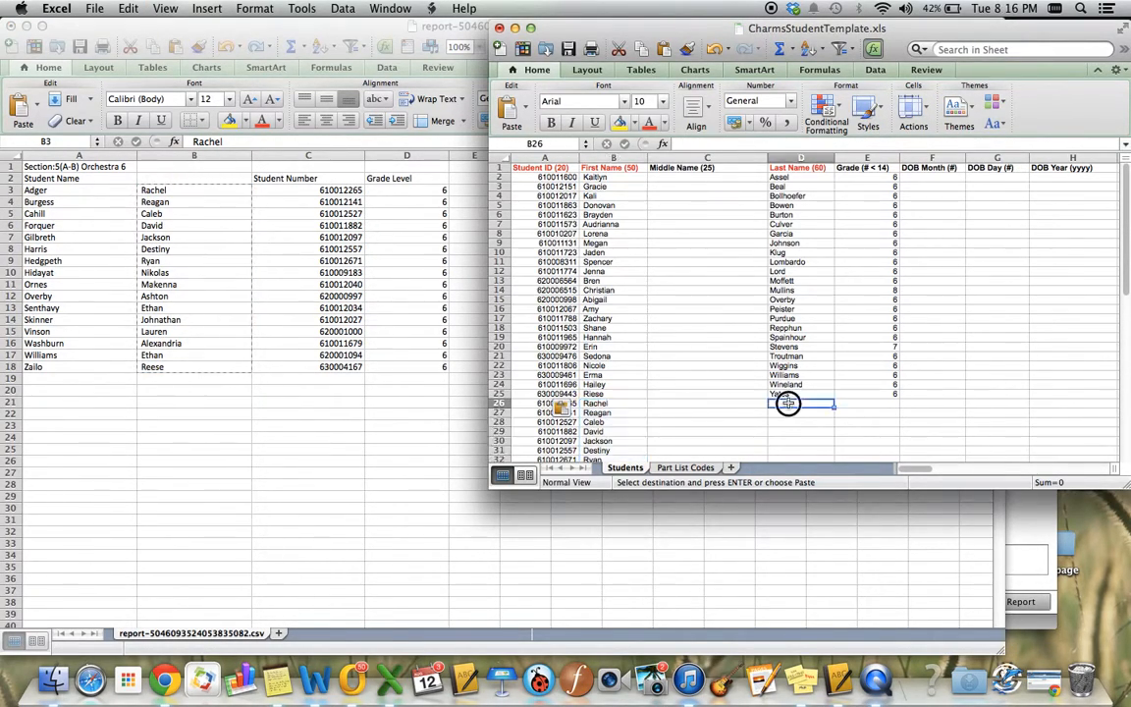
left_click(244, 29)
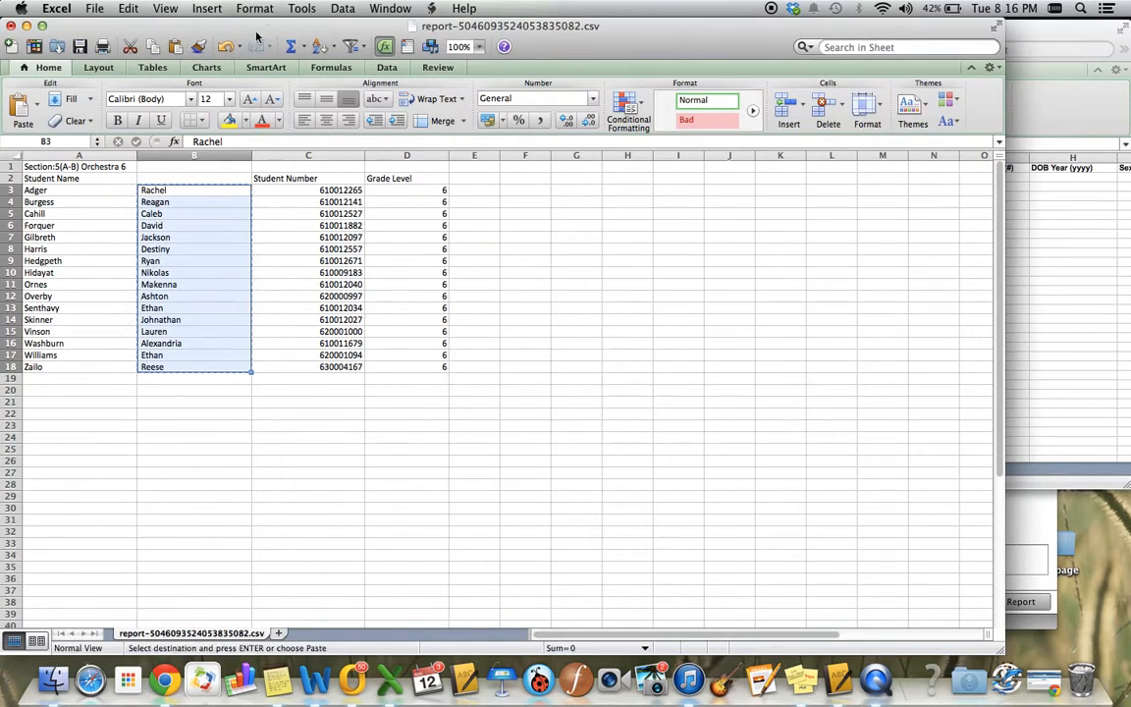
left_click(47, 190)
left_click_drag(47, 191, 65, 366)
left_click(945, 28)
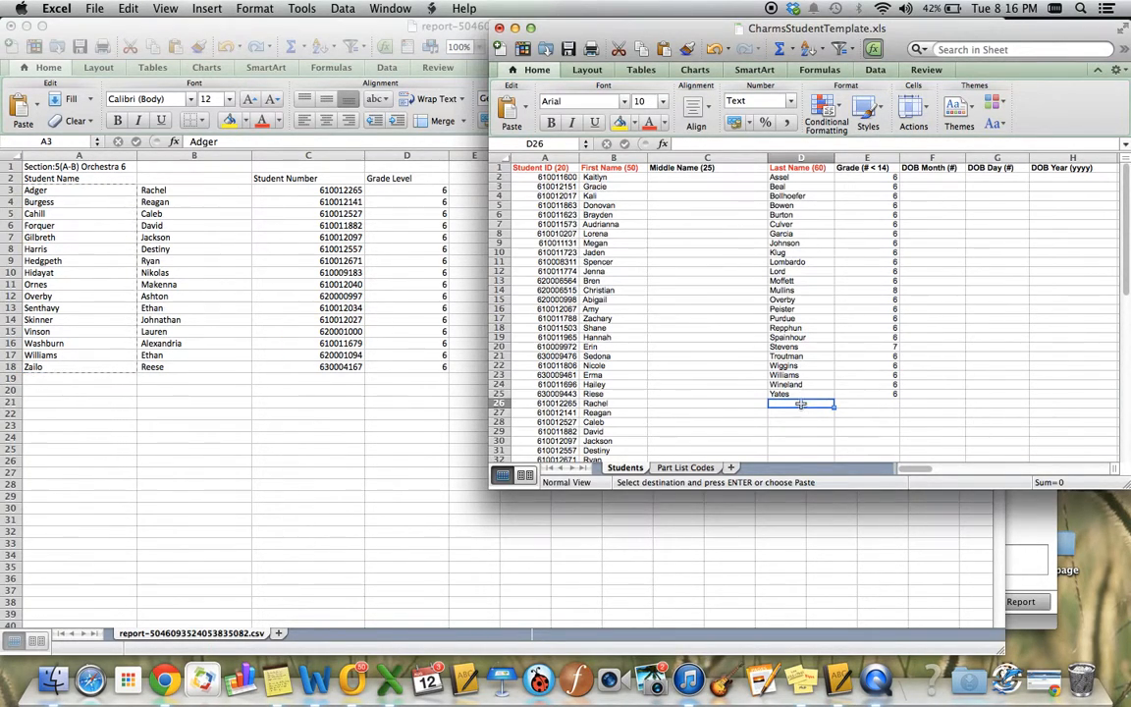
key("super+v")
Copy the grade levels in D3:D18 of the report into the template's Grade column from E26, and check the added rows.
left_click(785, 363)
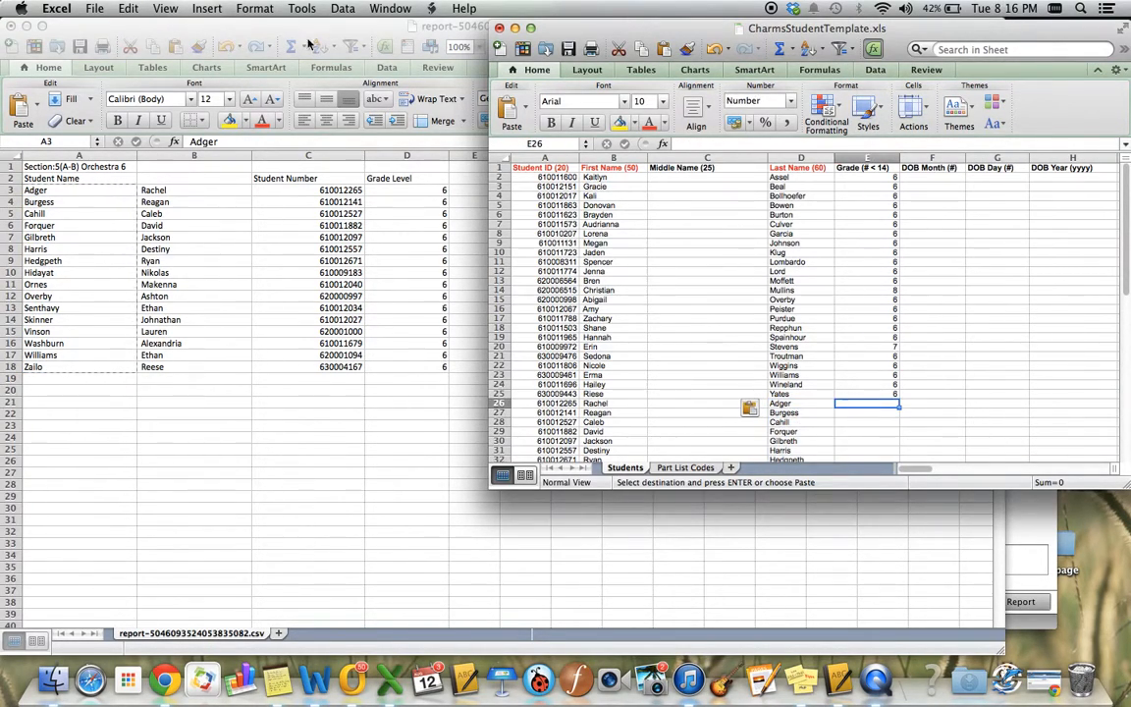
left_click(469, 160)
left_click_drag(429, 190, 434, 366)
key("super+c")
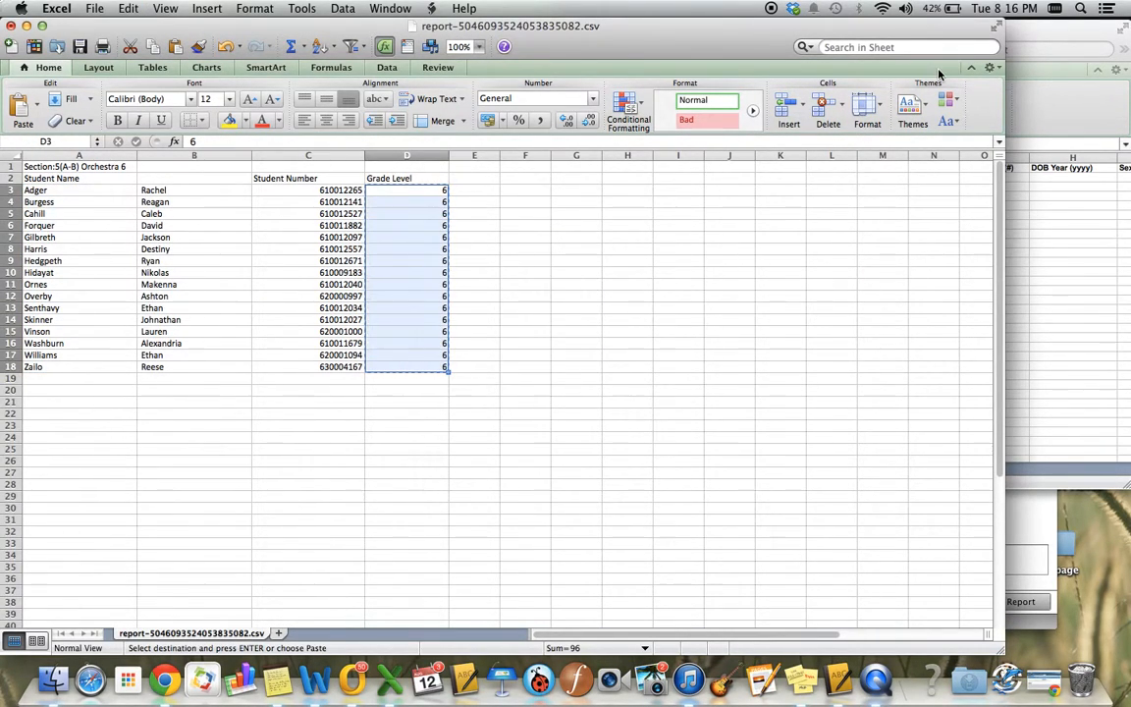
left_click(1011, 50)
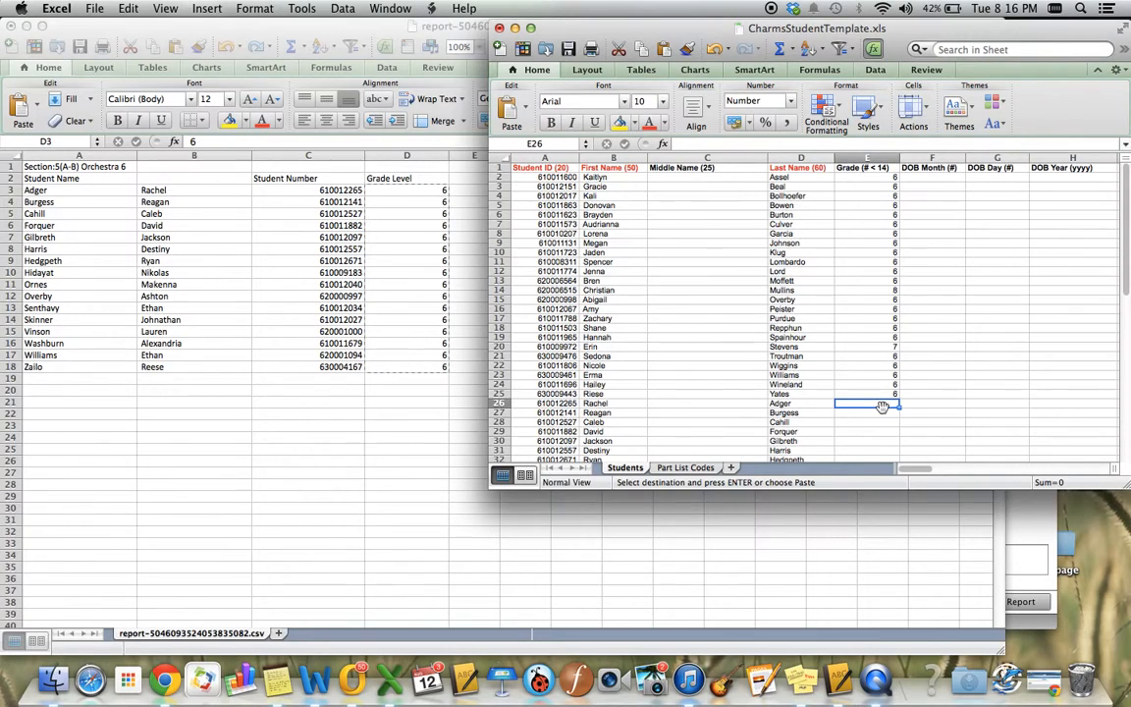
key("super+v")
scroll(823, 312, "down", 5)
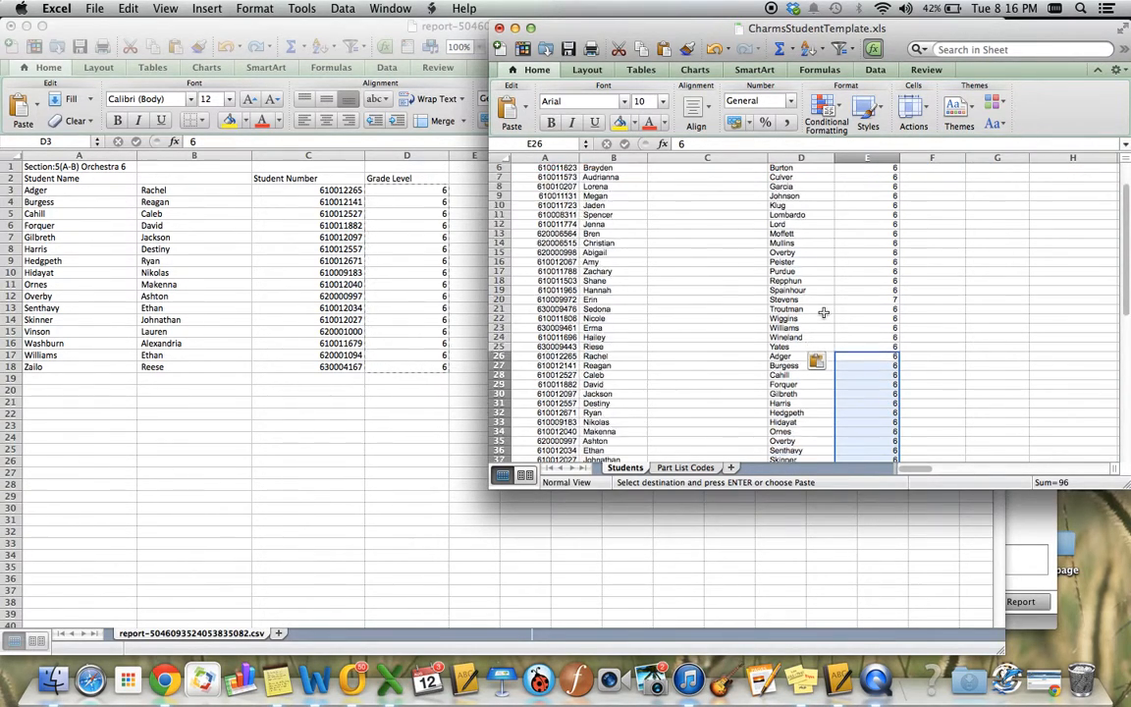
scroll(822, 312, "up", 3)
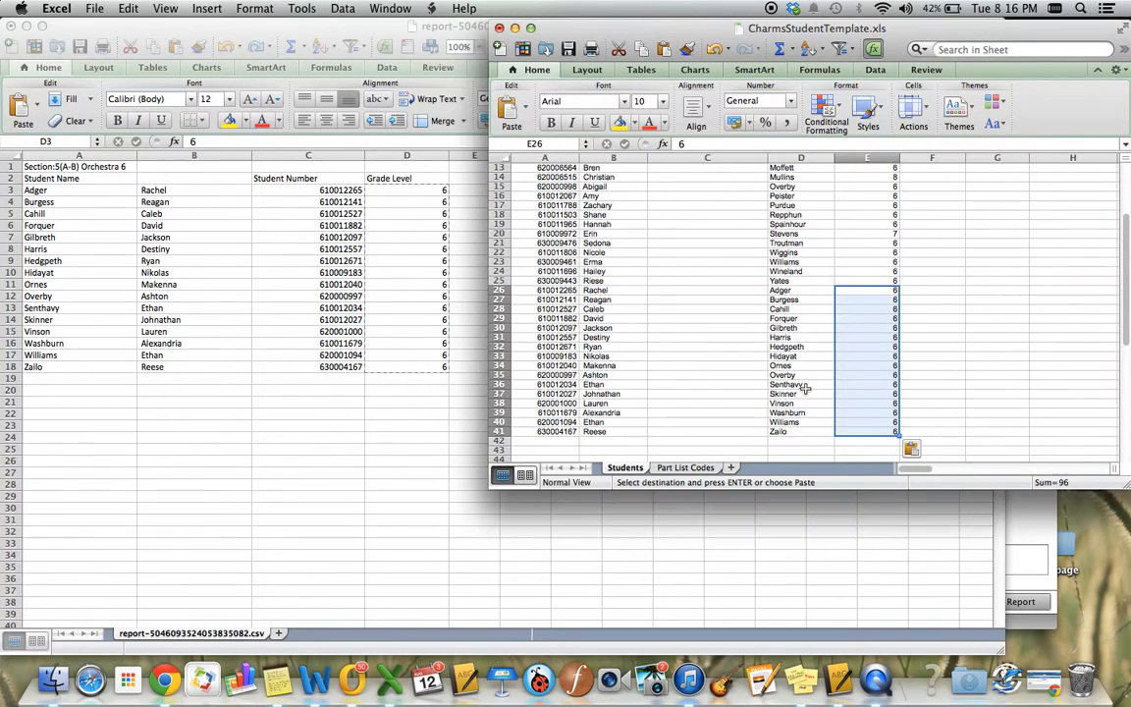
scroll(803, 388, "up", 5)
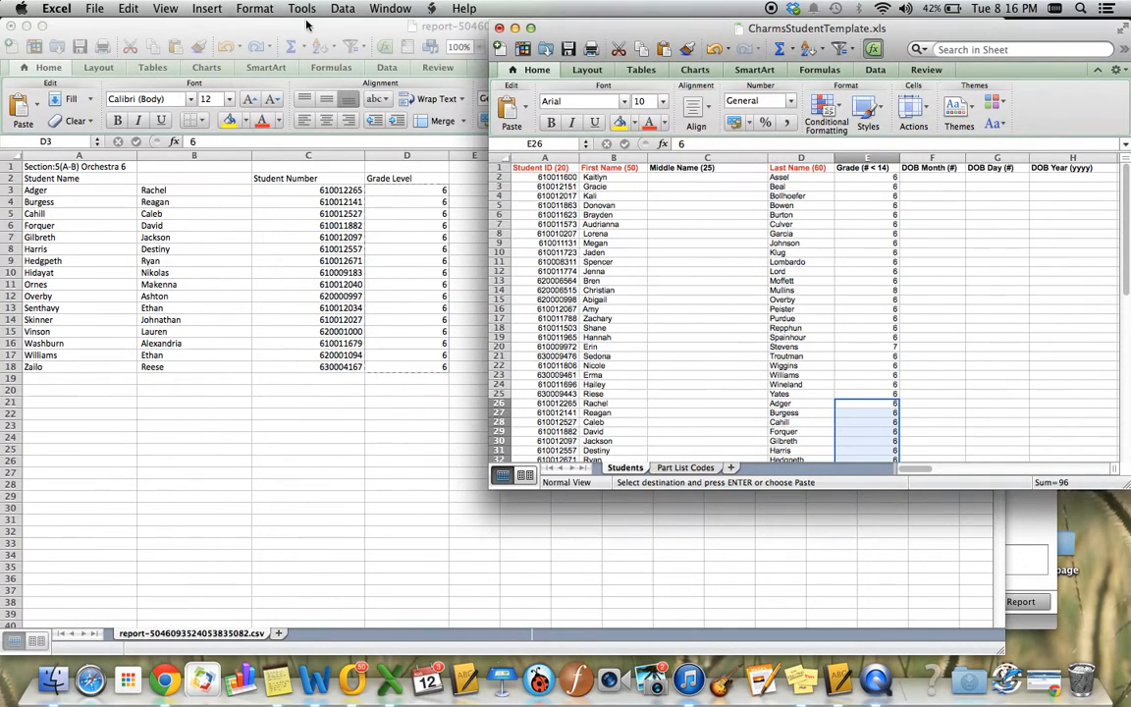
Close the 5(A-B) Orchestra 6 report, move the template window fully into view and return to PowerTeacher Gradebook.
left_click(267, 27)
left_click(12, 25)
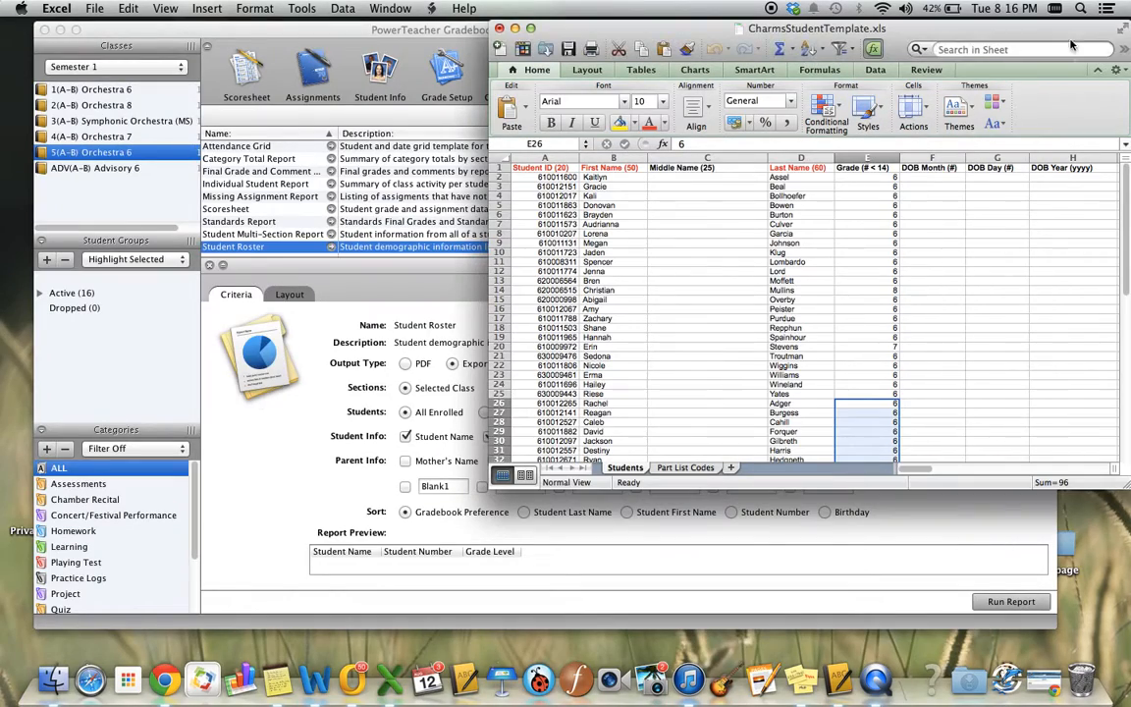
left_click_drag(1053, 28, 924, 26)
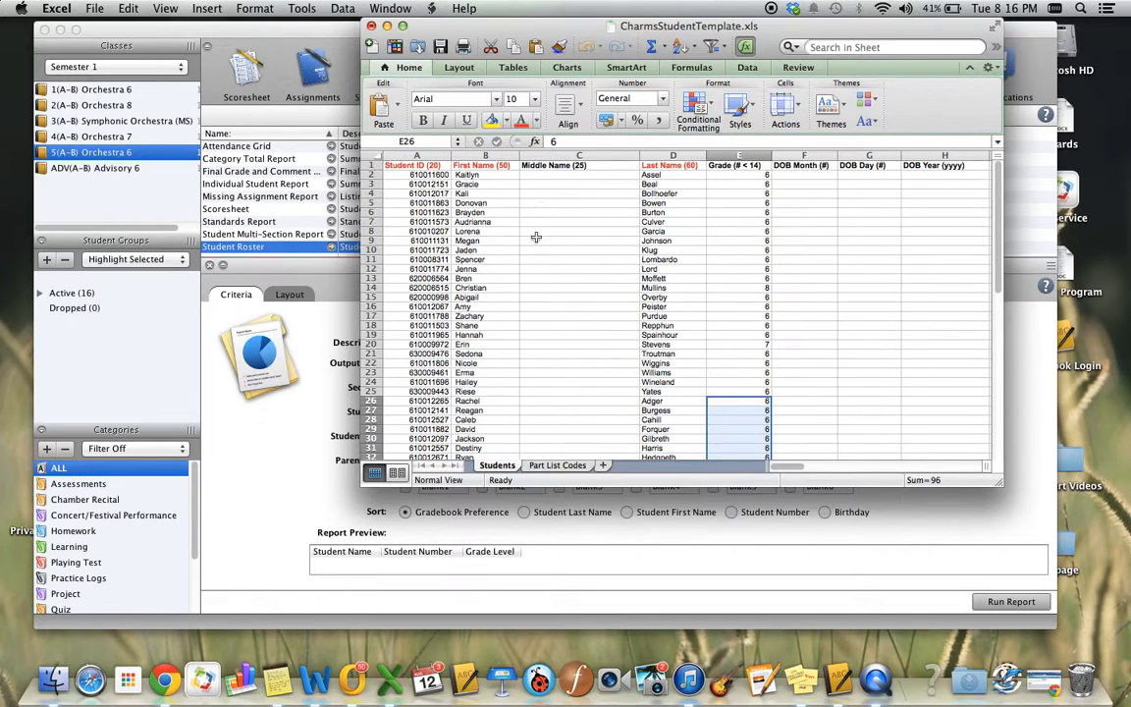
left_click(205, 30)
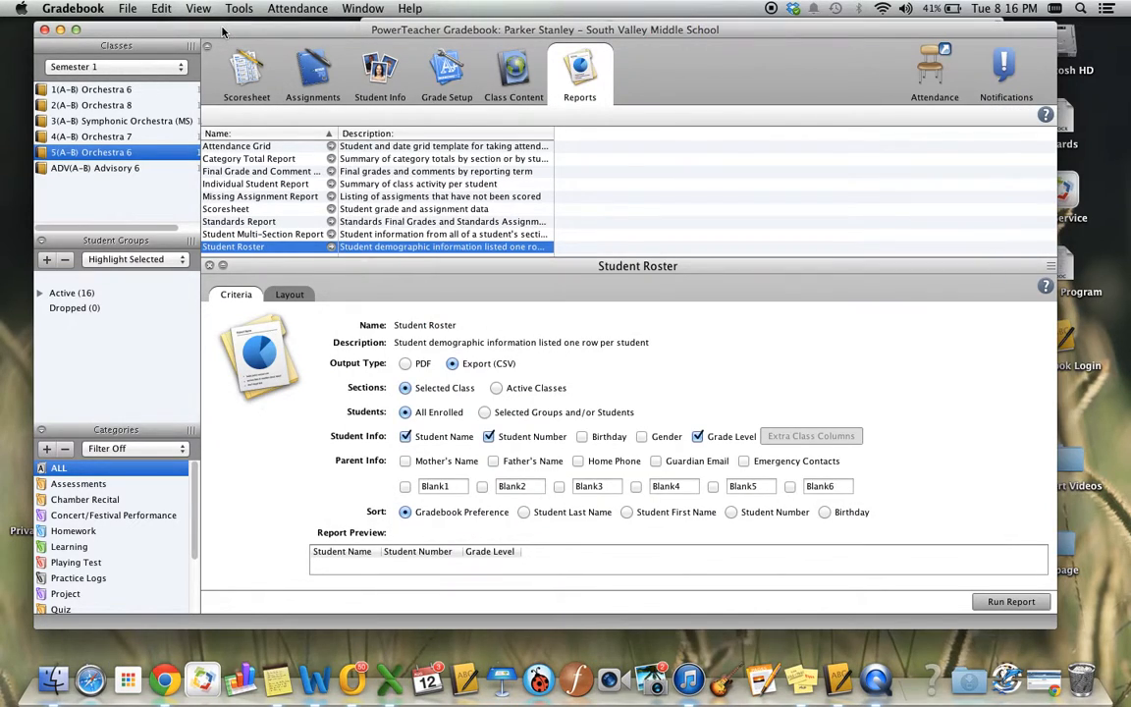
Close the PowerTeacher Gradebook window and move the Excel template window fully into view.
left_click(44, 31)
left_click_drag(496, 28, 183, 30)
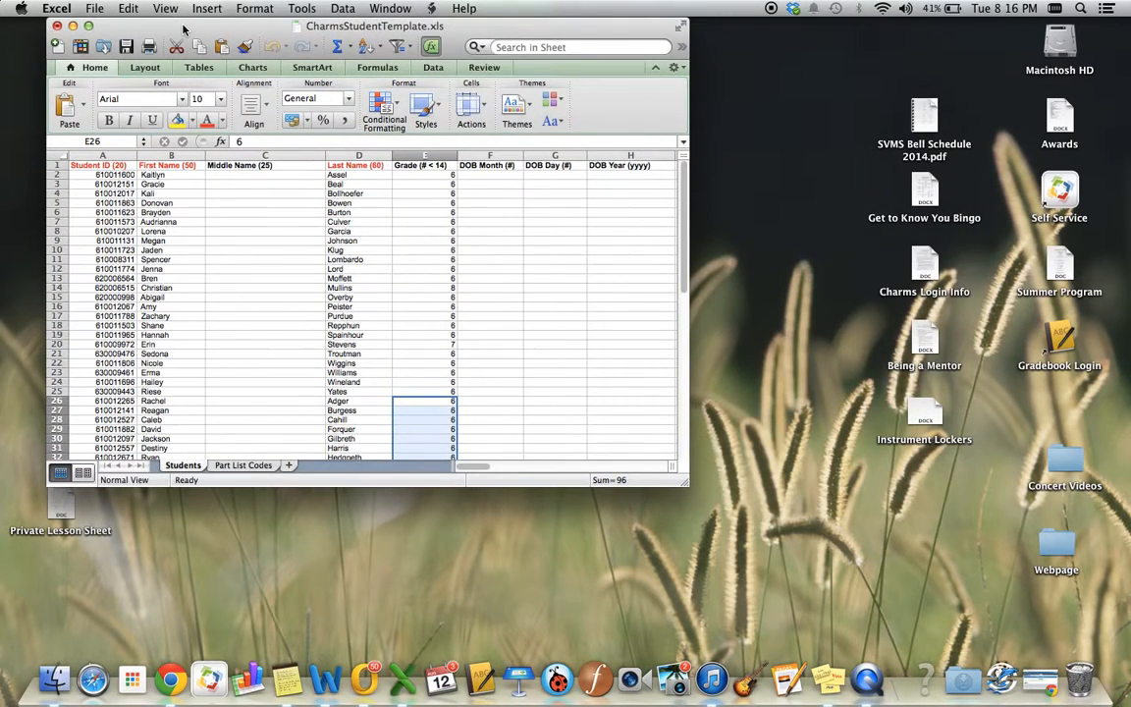
Save the filled template to the Desktop as CharmsStudentTemplate in Excel 97-2004 Workbook (.xls) format and close the workbook.
left_click(88, 7)
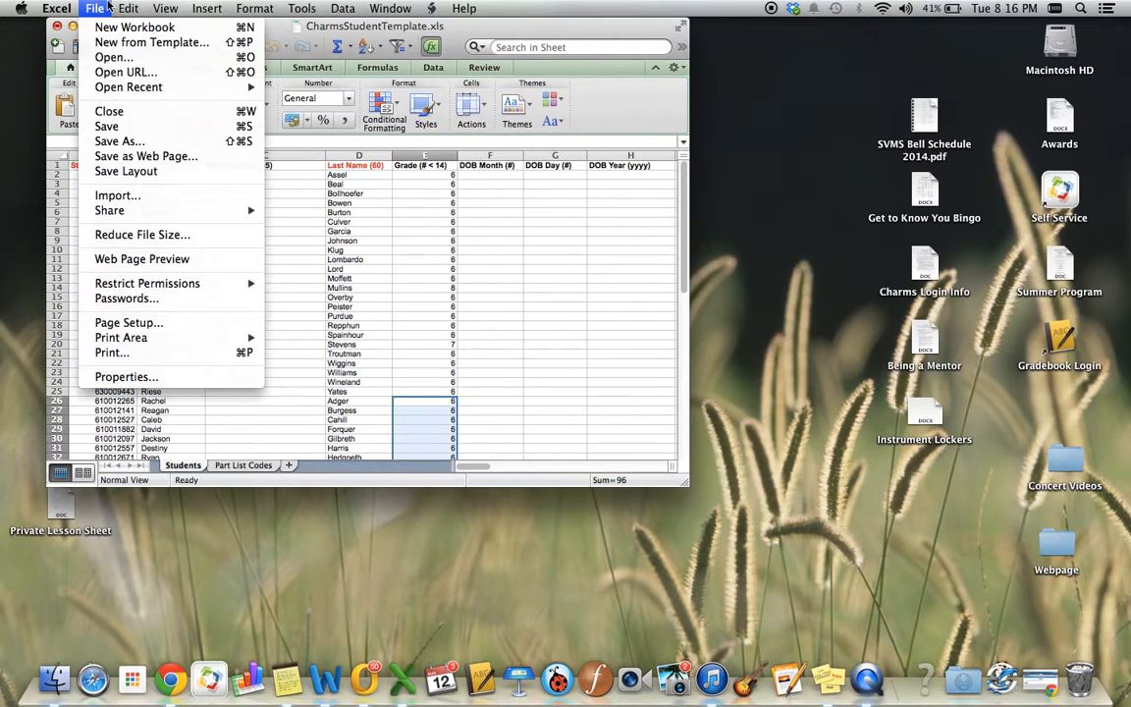
left_click(119, 140)
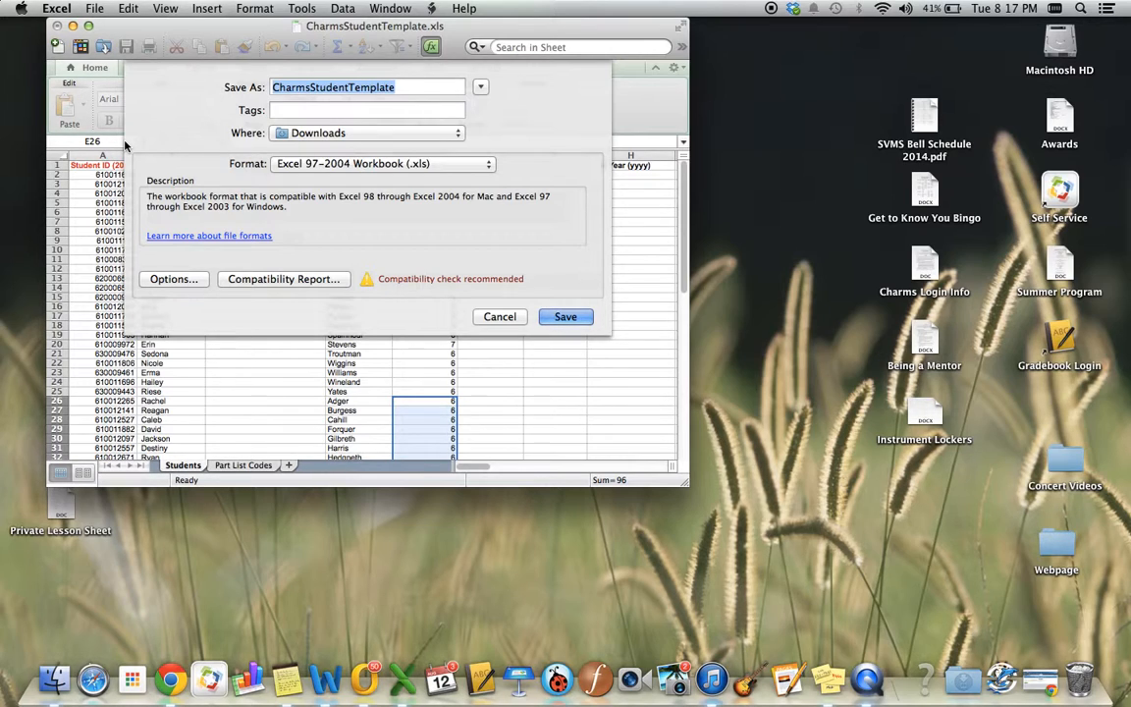
left_click(302, 136)
left_click(302, 216)
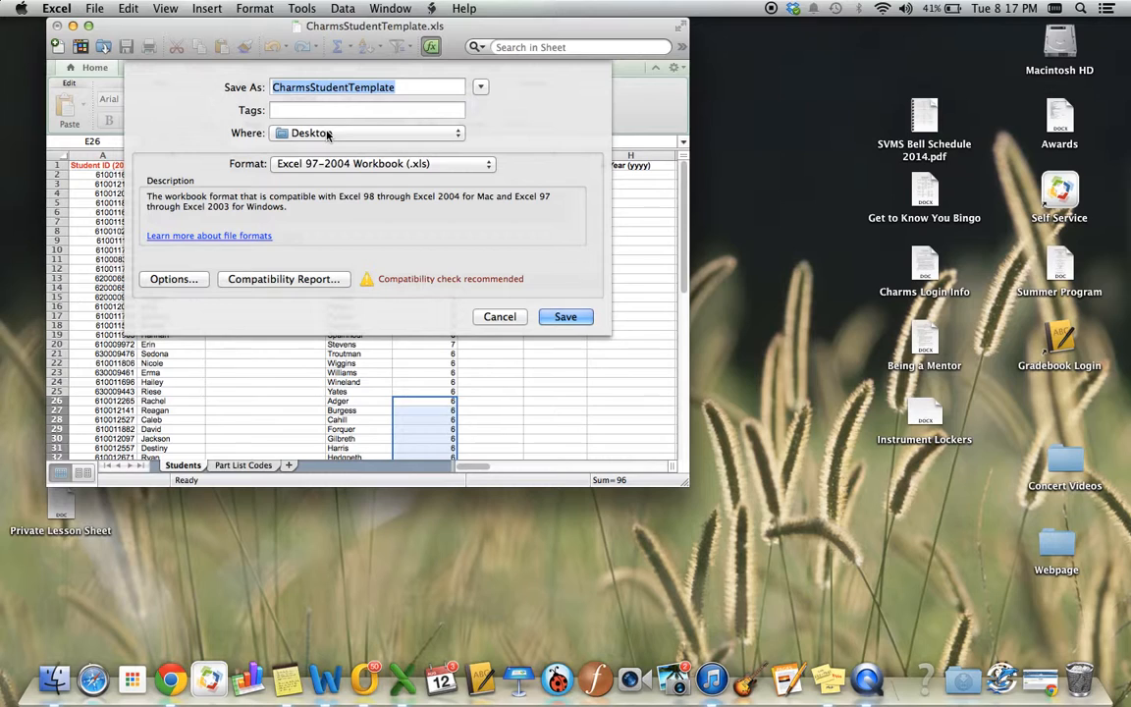
left_click(565, 317)
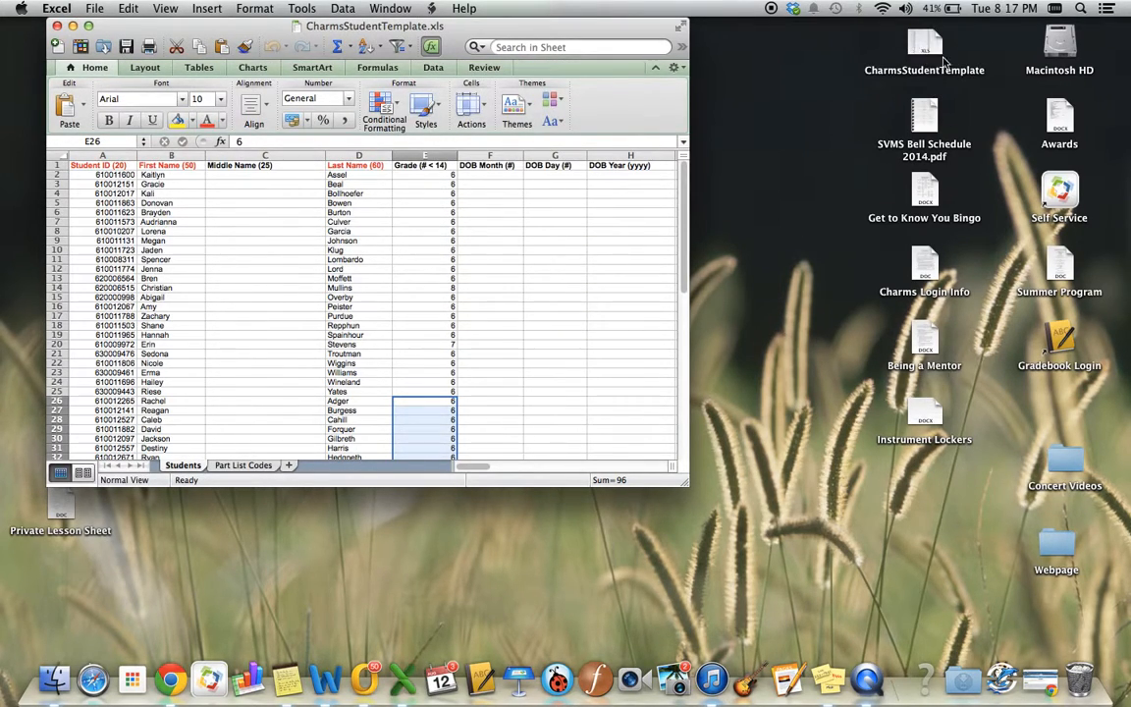
left_click(56, 26)
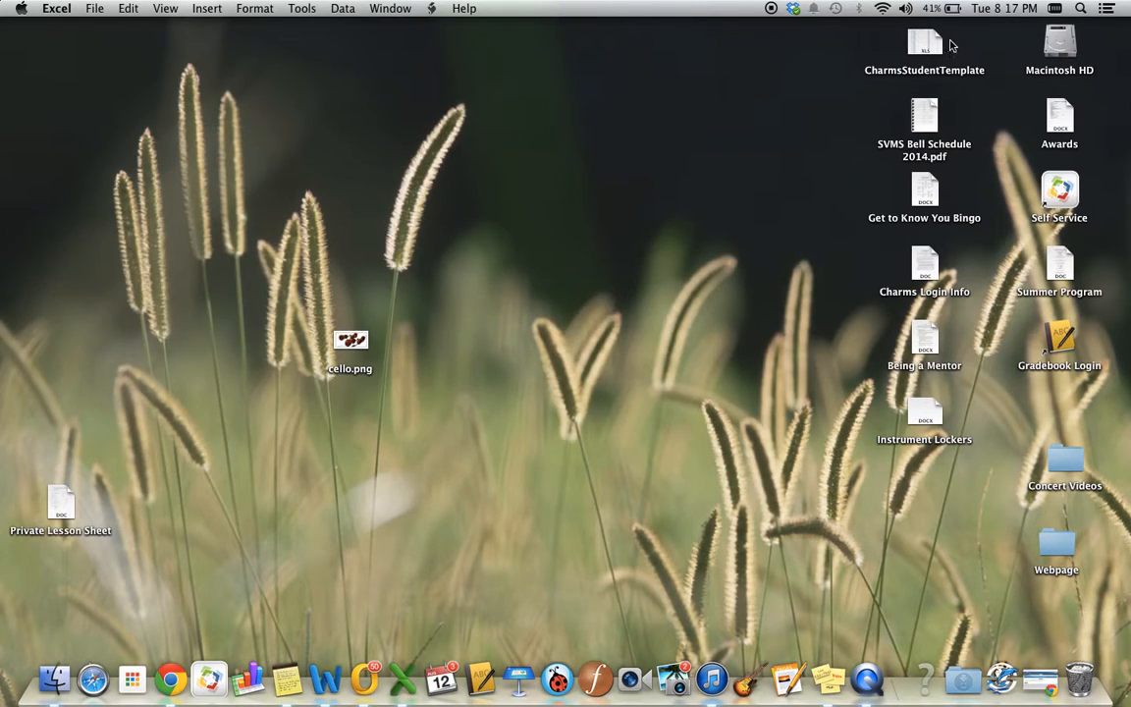
Switch to the Charms student import page in Chrome and choose CharmsStudentTemplate from the Desktop as the import file.
left_click(1039, 679)
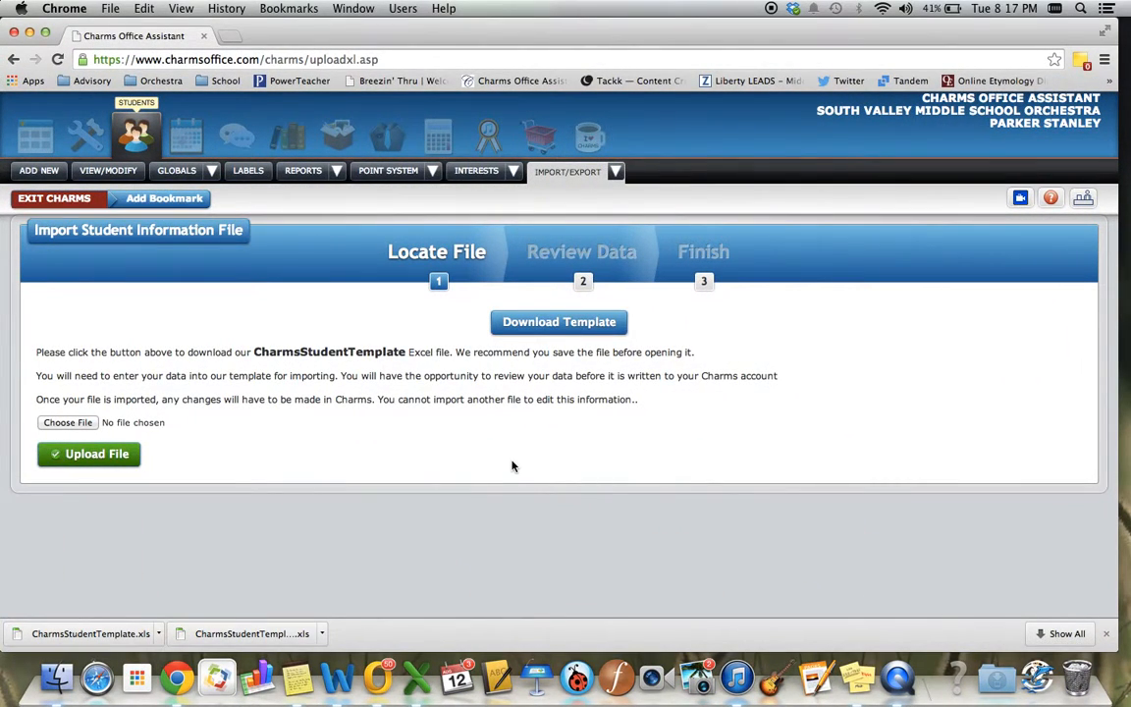
left_click(77, 424)
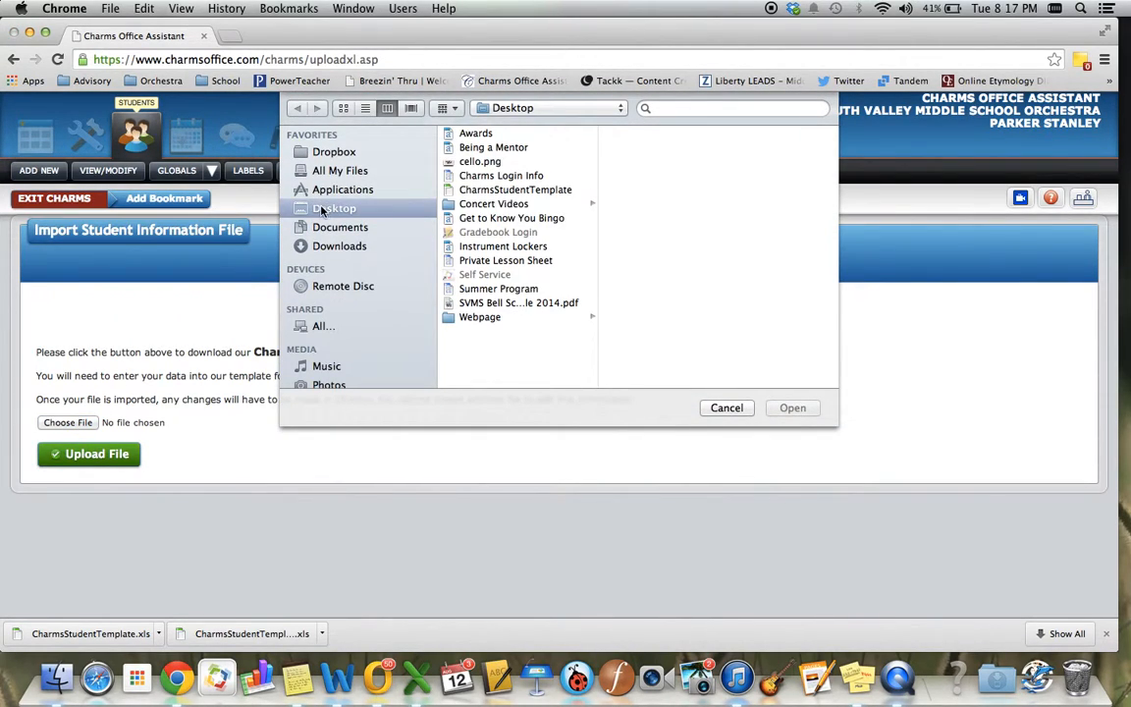
left_click(482, 193)
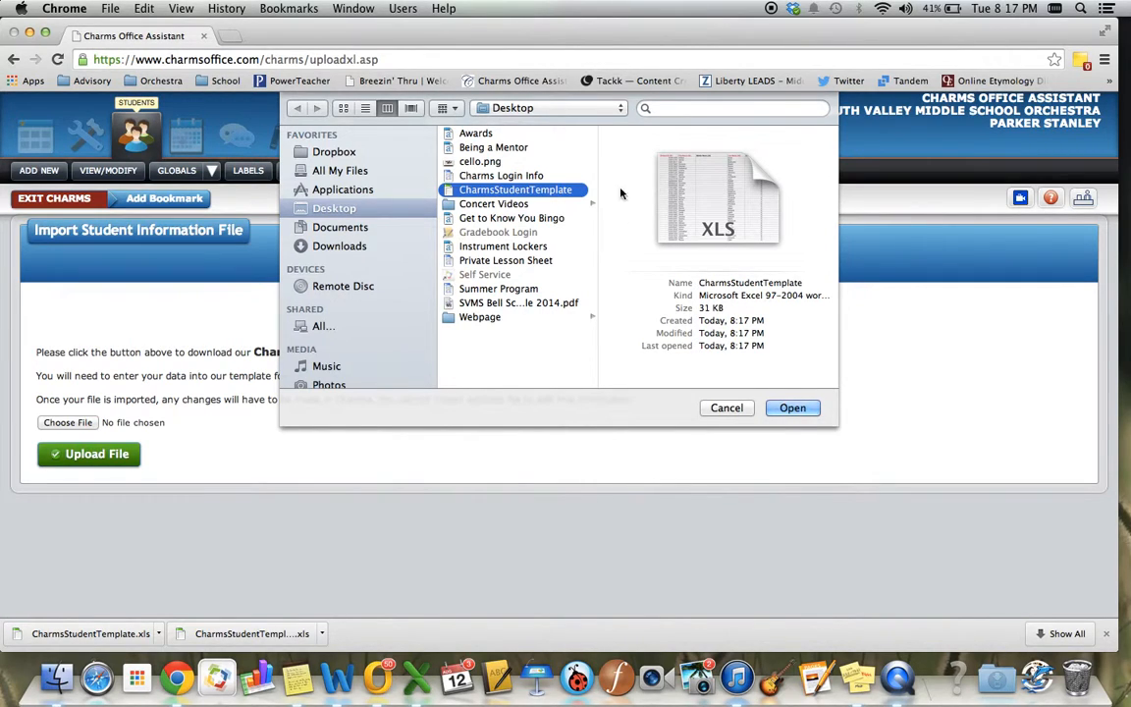
left_click(777, 402)
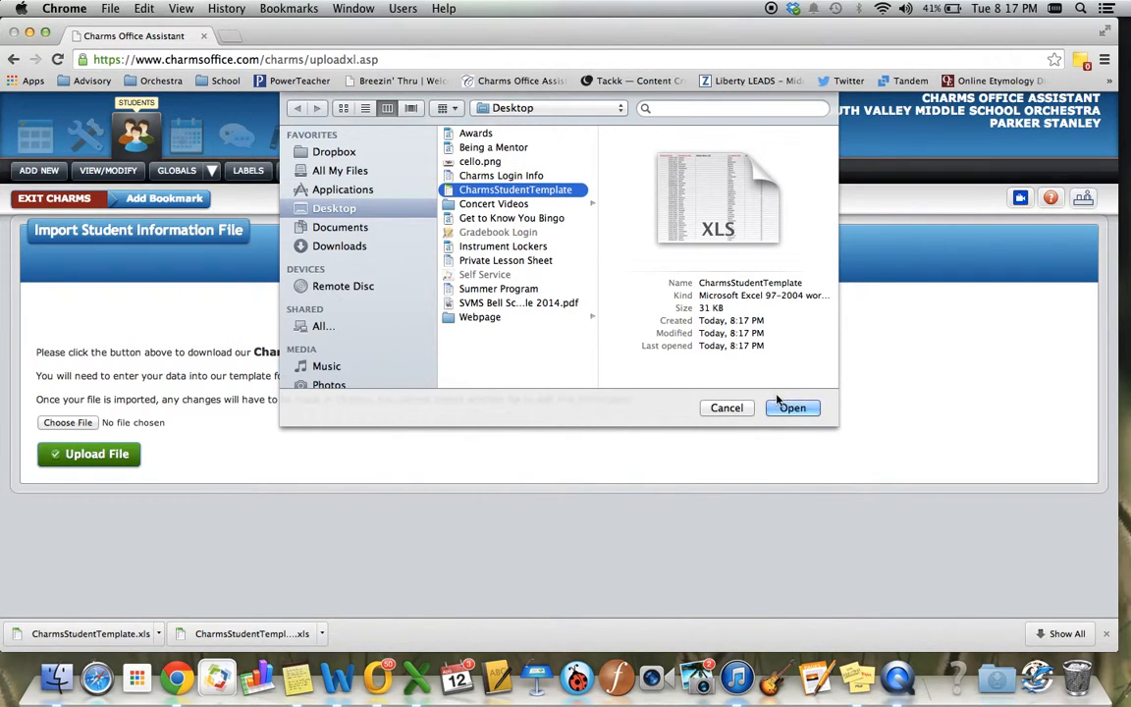